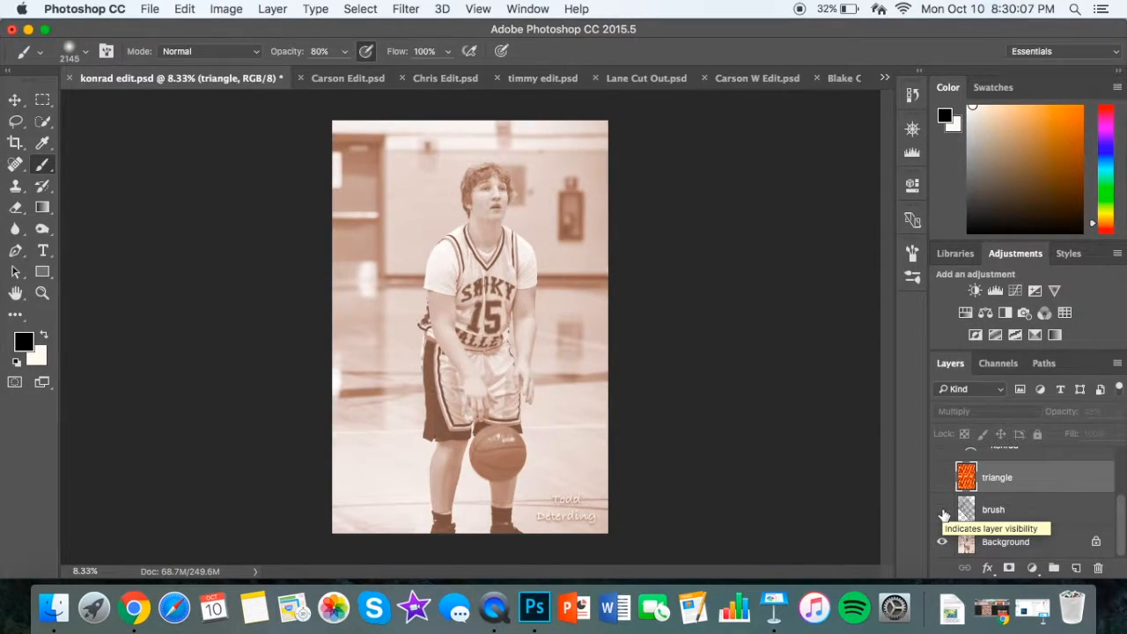
Step: Make Layer 2 and the triangle layer visible over the faded background photo
scroll(944, 516, "up", 3)
scroll(944, 515, "up", 1)
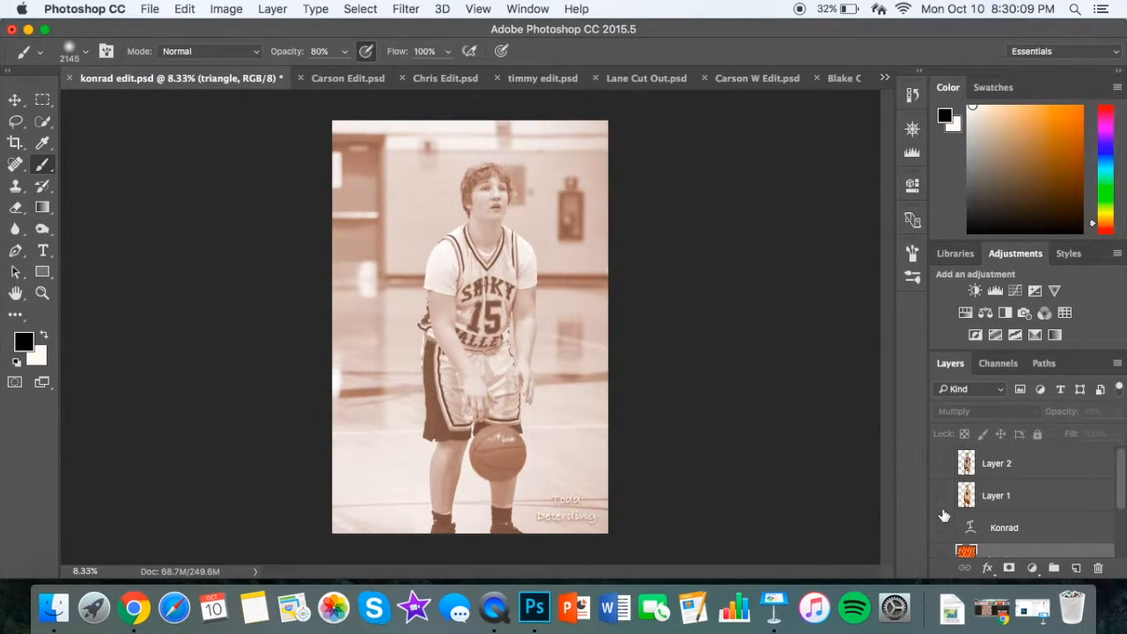
left_click(942, 464)
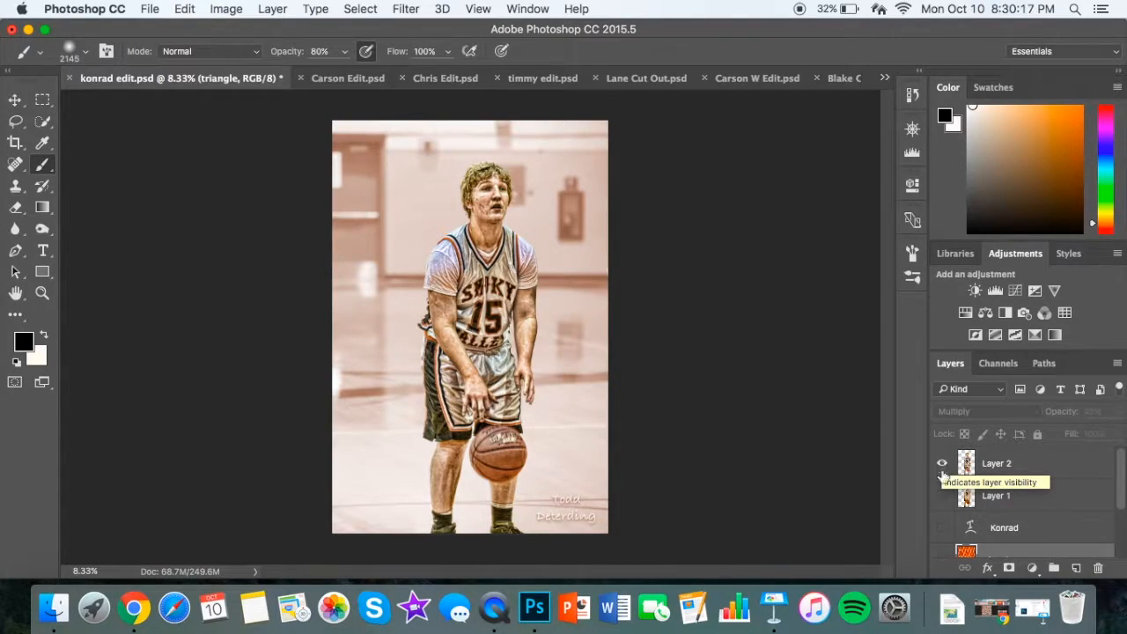
scroll(944, 475, "down", 3)
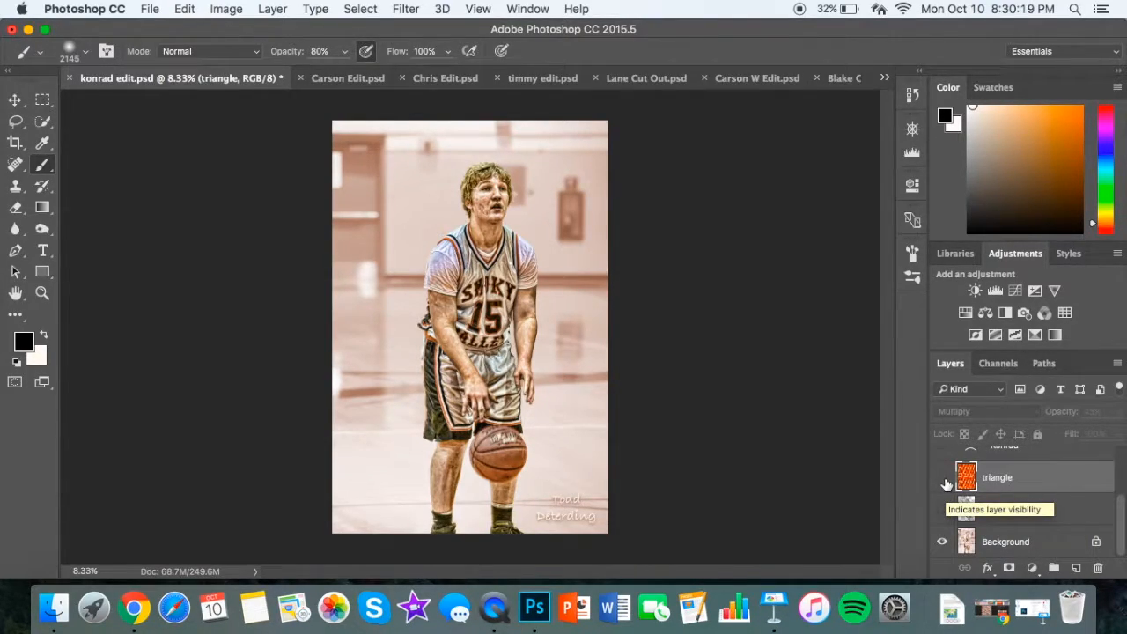
left_click(943, 480)
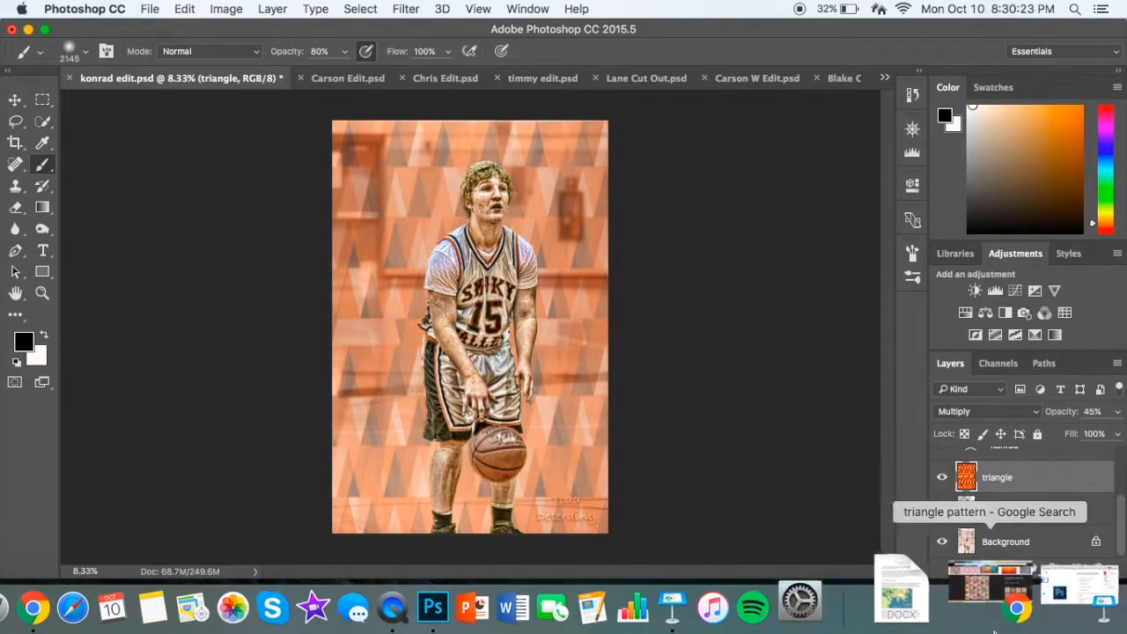
Step: Switch to Chrome to view the orange and blue triangle pattern image, and return to Photoshop
left_click(991, 608)
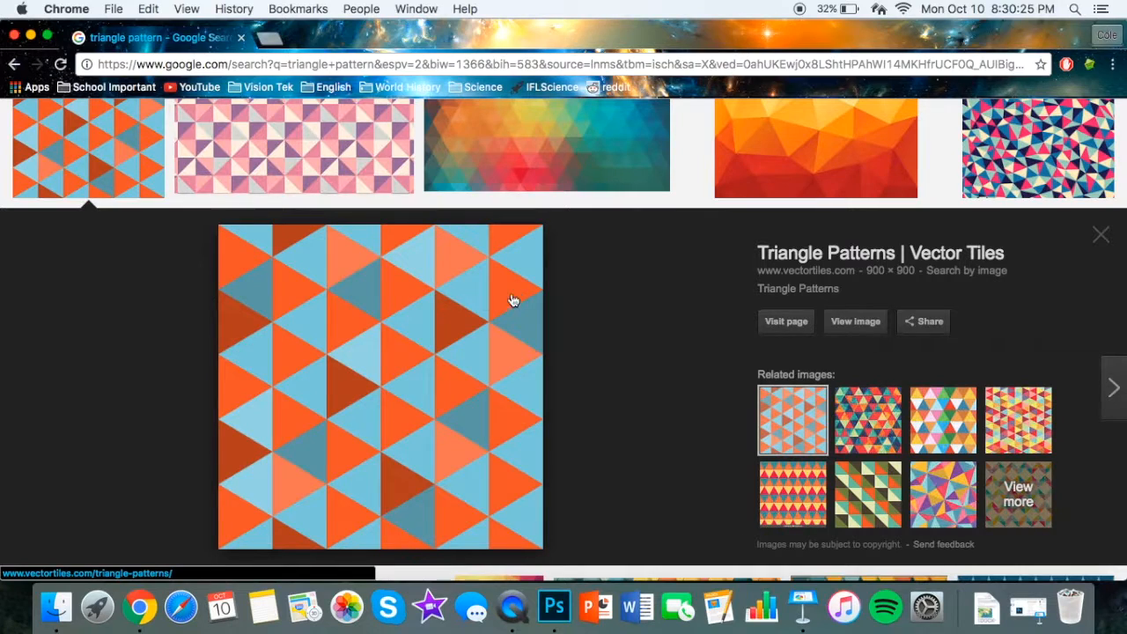
right_click(444, 301)
left_click(134, 339)
left_click(29, 35)
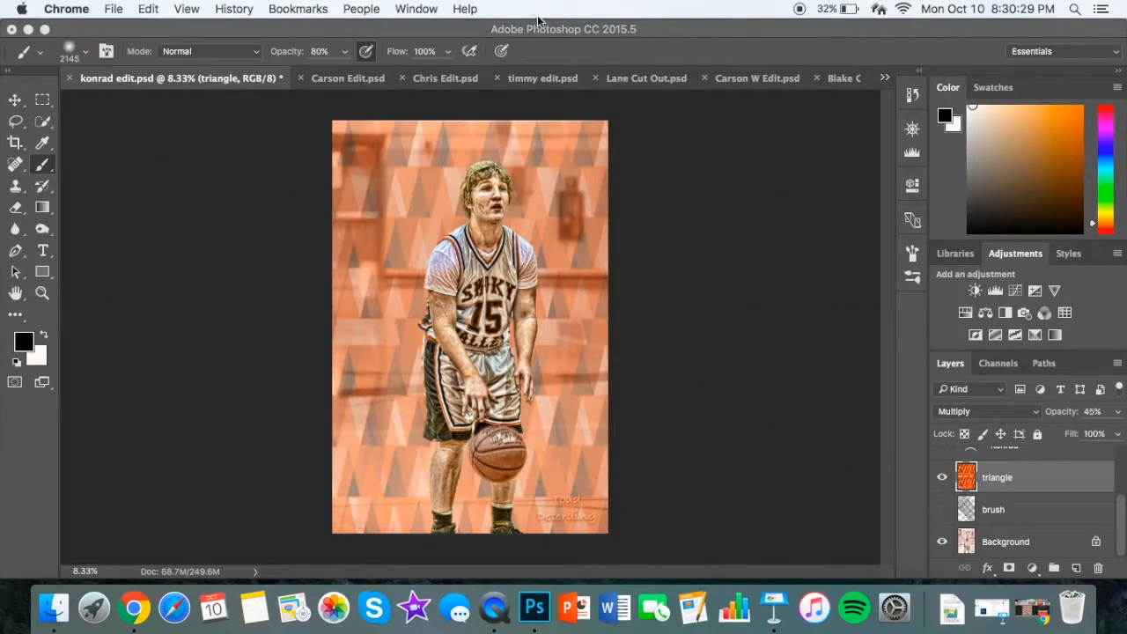
left_click(547, 32)
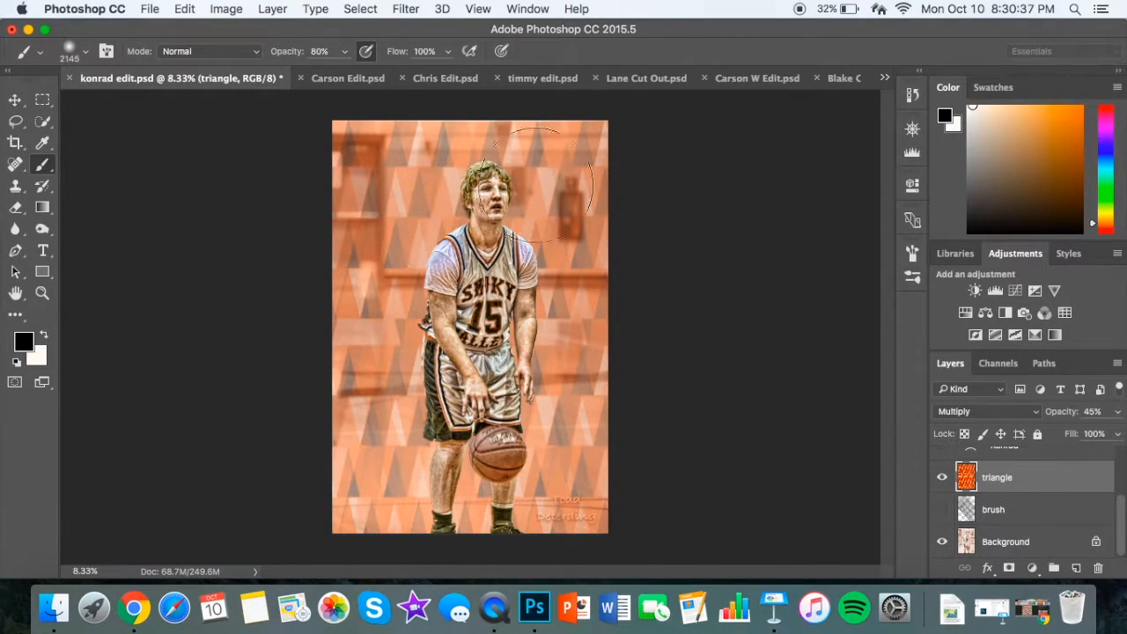
Step: Set the triangle layer's opacity to 45% and make the brush layer beneath it visible
scroll(1048, 478, "up", 2)
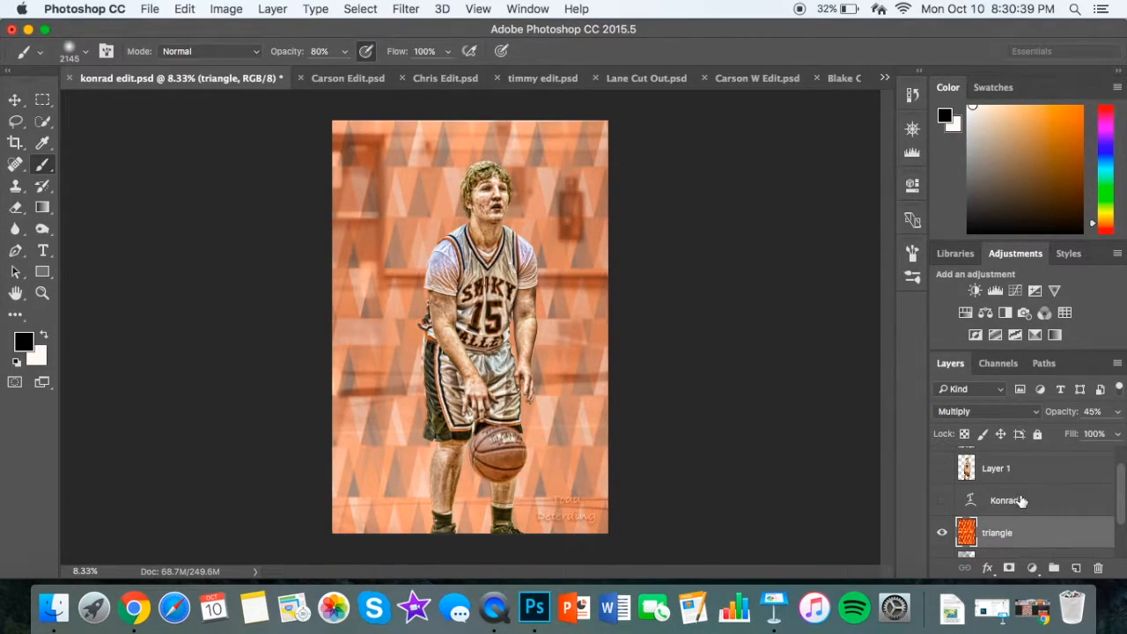
scroll(995, 469, "up", 1)
scroll(999, 469, "down", 1)
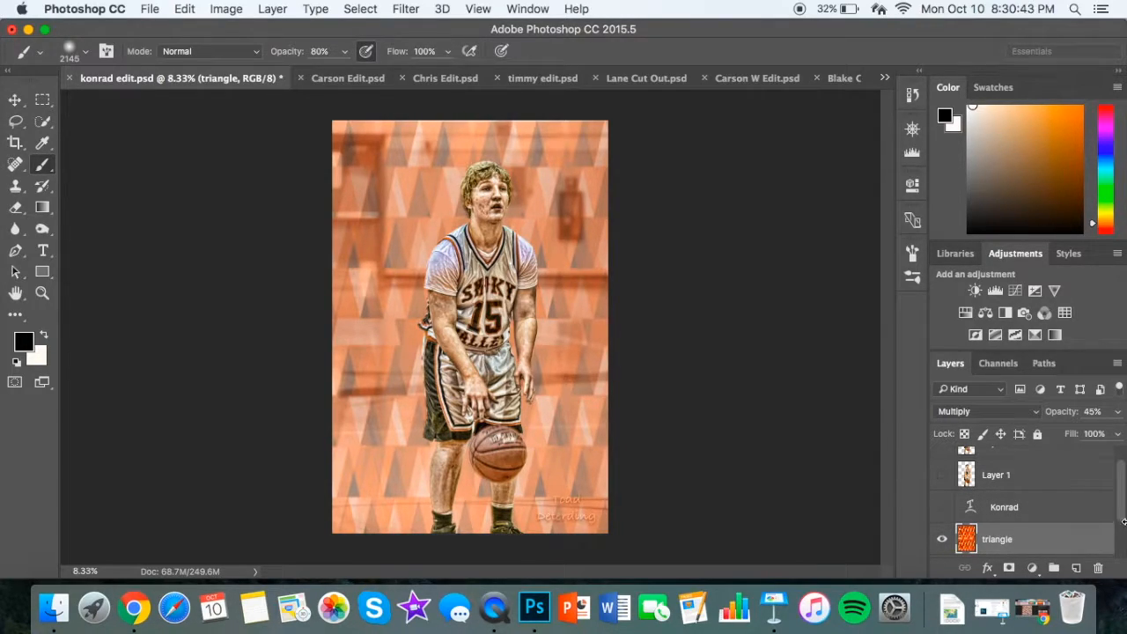
left_click(1115, 414)
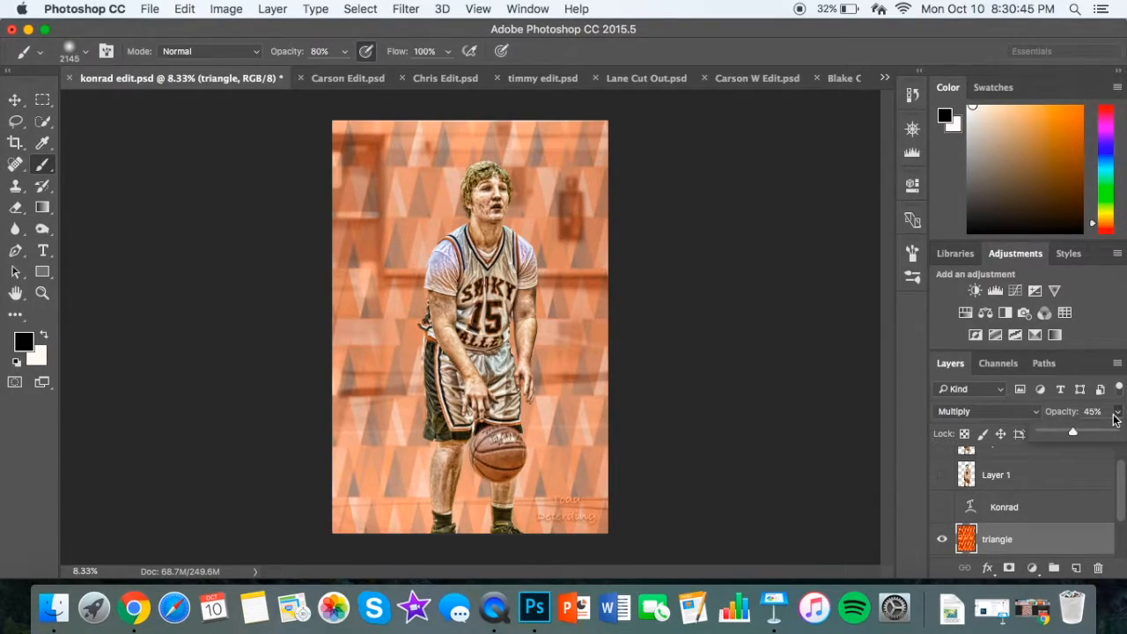
mouse_move(1066, 436)
left_mouse_down()
mouse_move(1057, 432)
mouse_move(1125, 431)
mouse_move(1066, 440)
mouse_move(1074, 435)
left_mouse_up()
left_click(1120, 417)
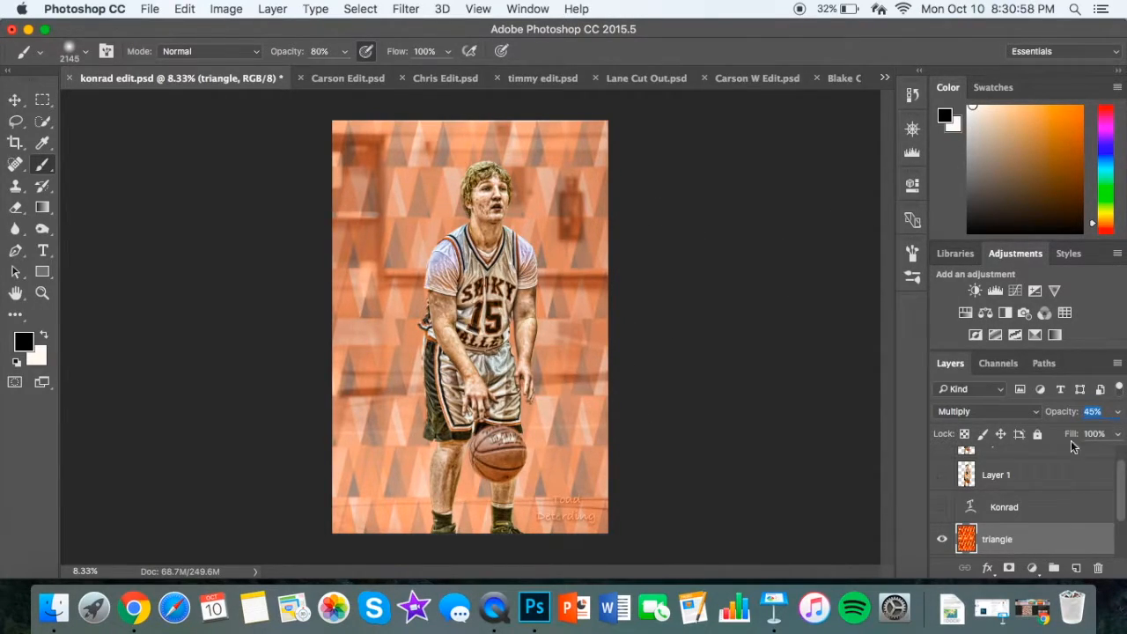
scroll(940, 515, "down", 2)
left_click(942, 511)
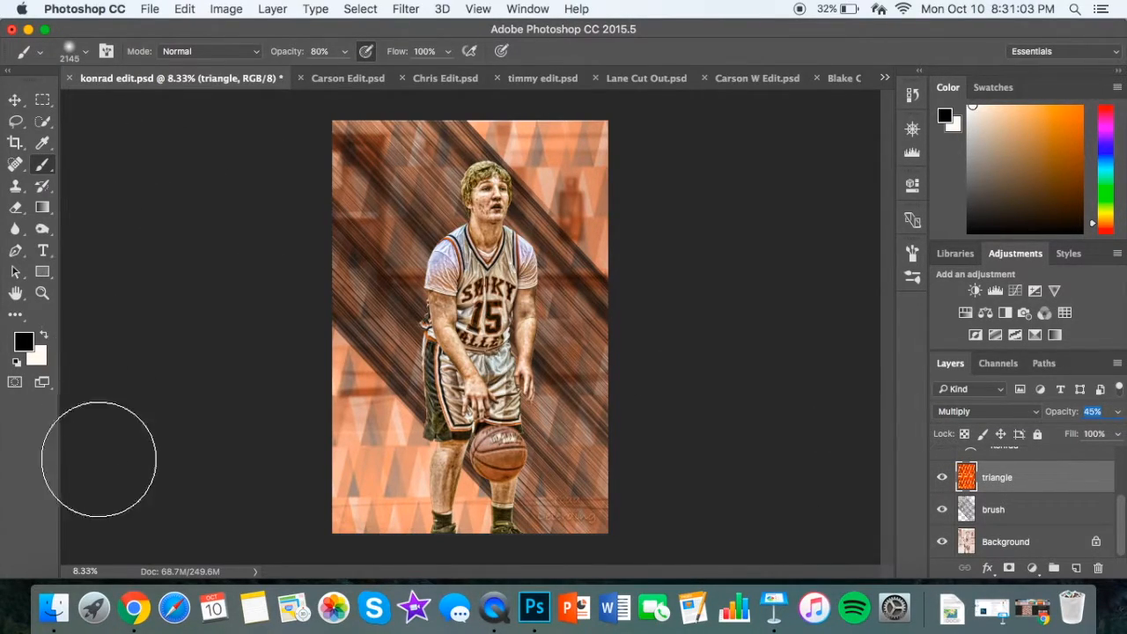
Step: Examine the brush preset picker and its options for loading and managing brush sets, leaving the current brush selected
left_click(88, 53)
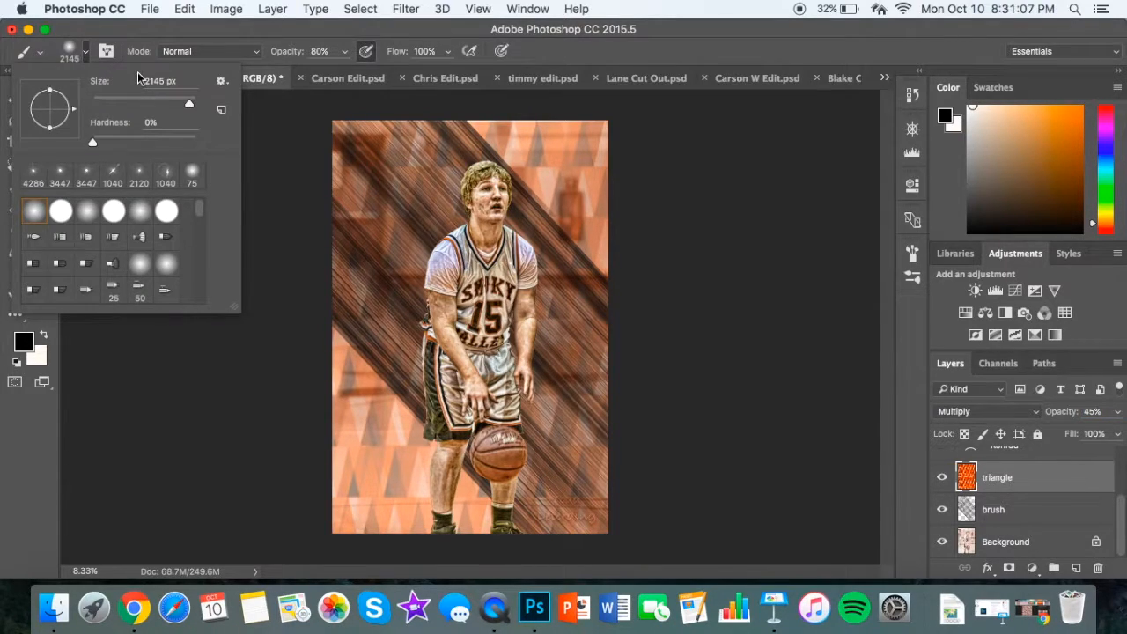
left_click(284, 176)
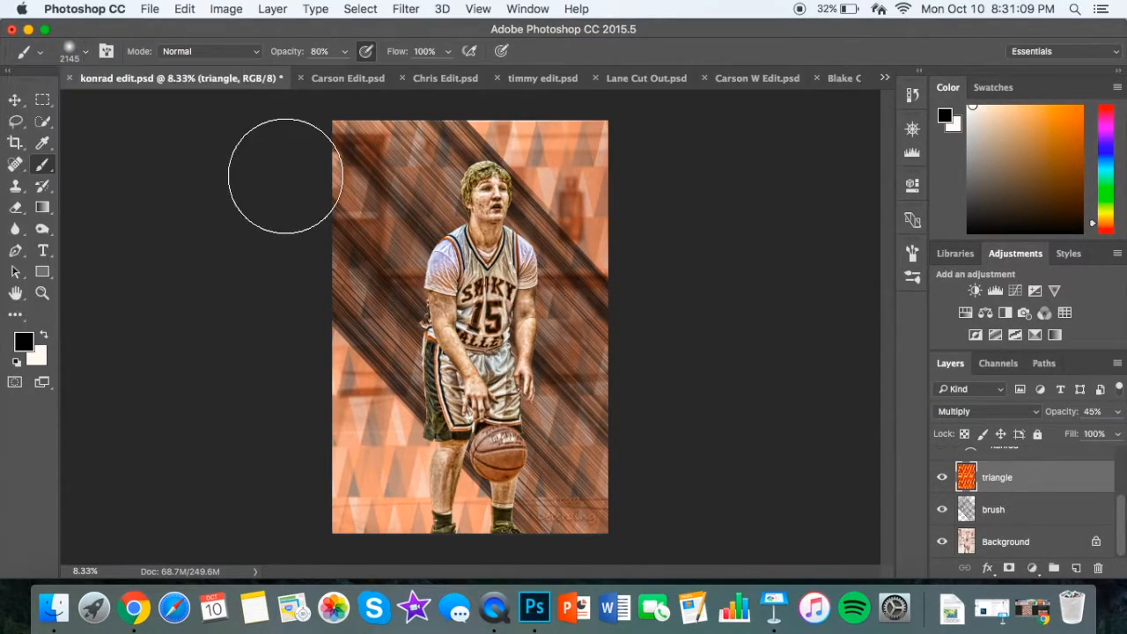
left_click(87, 53)
left_click(222, 81)
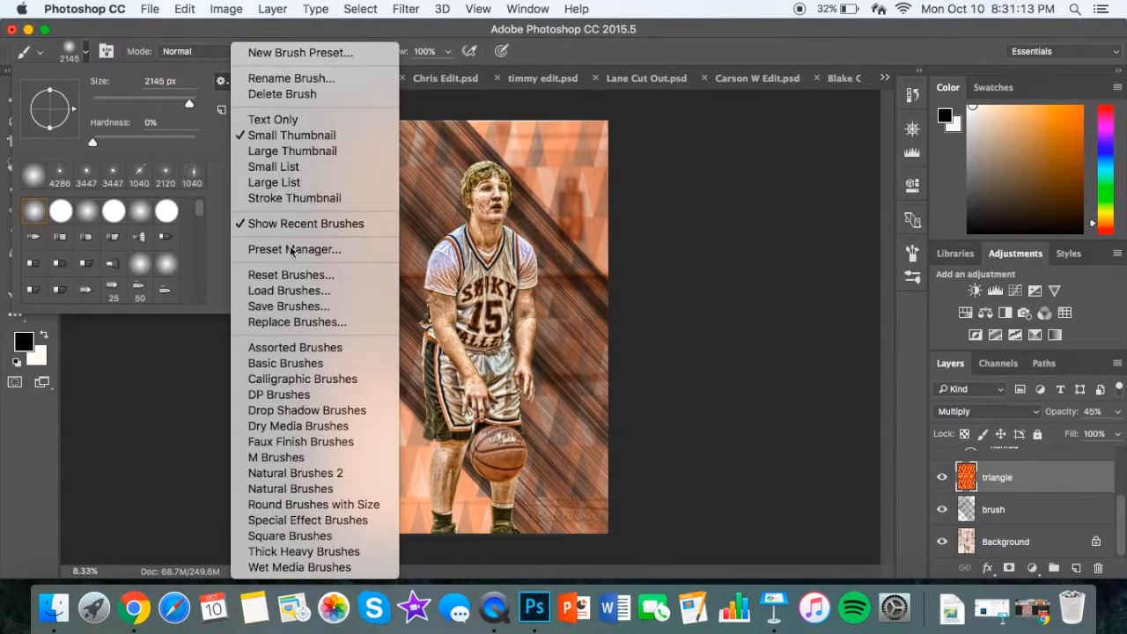
left_click(528, 141)
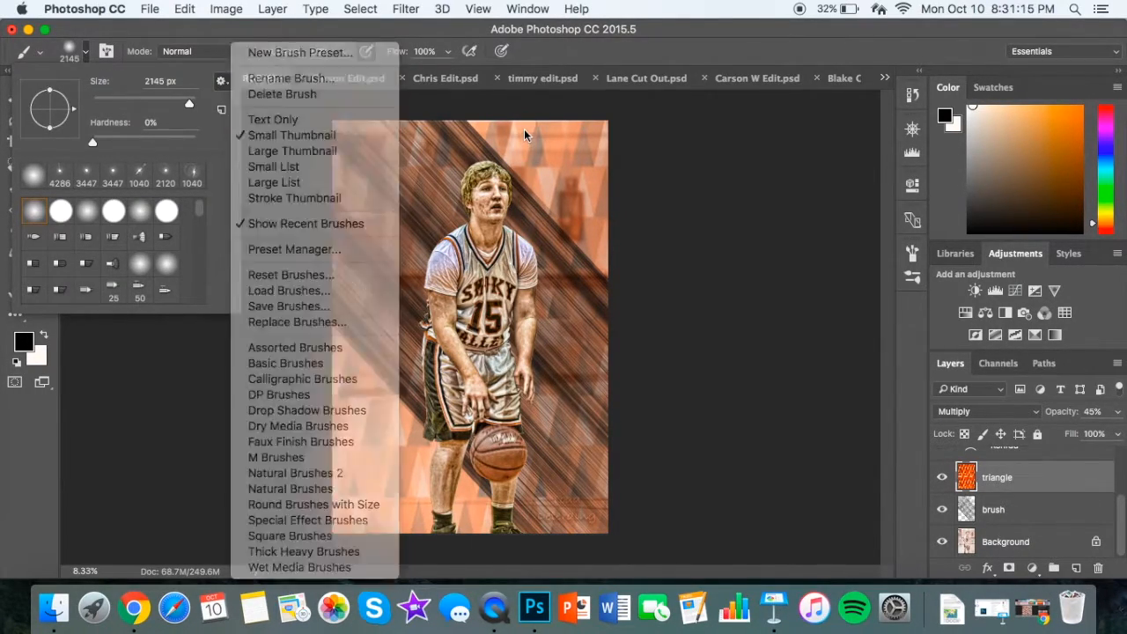
left_click(85, 49)
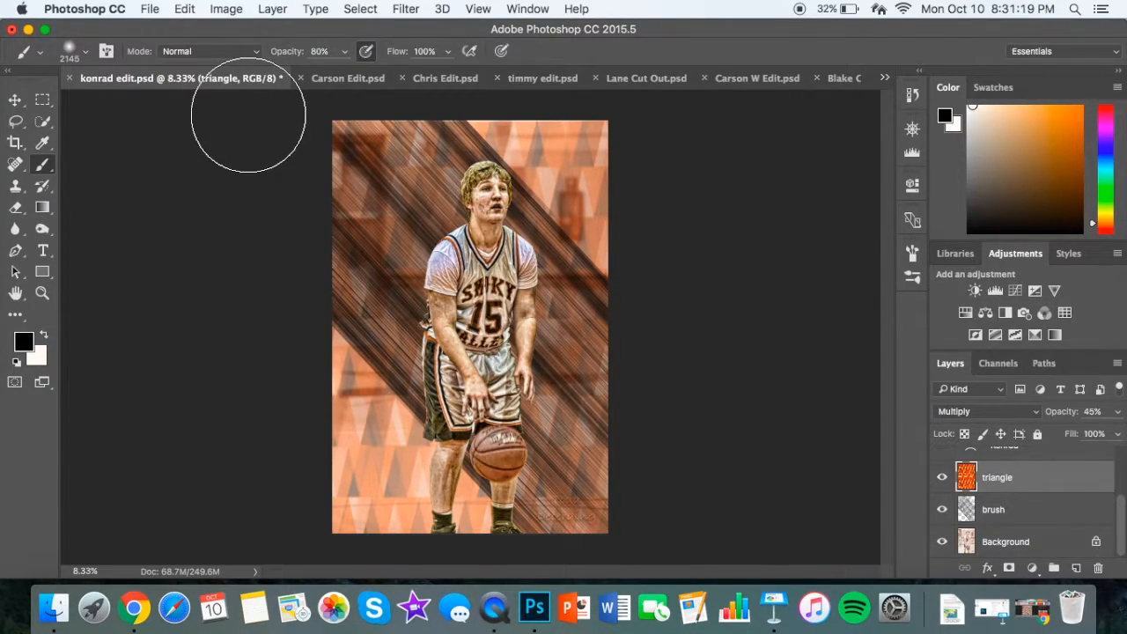
Step: Paint a black soft-brush test stroke across the photo's upper part on a new layer named brush, and delete that layer
key("super+shift+n")
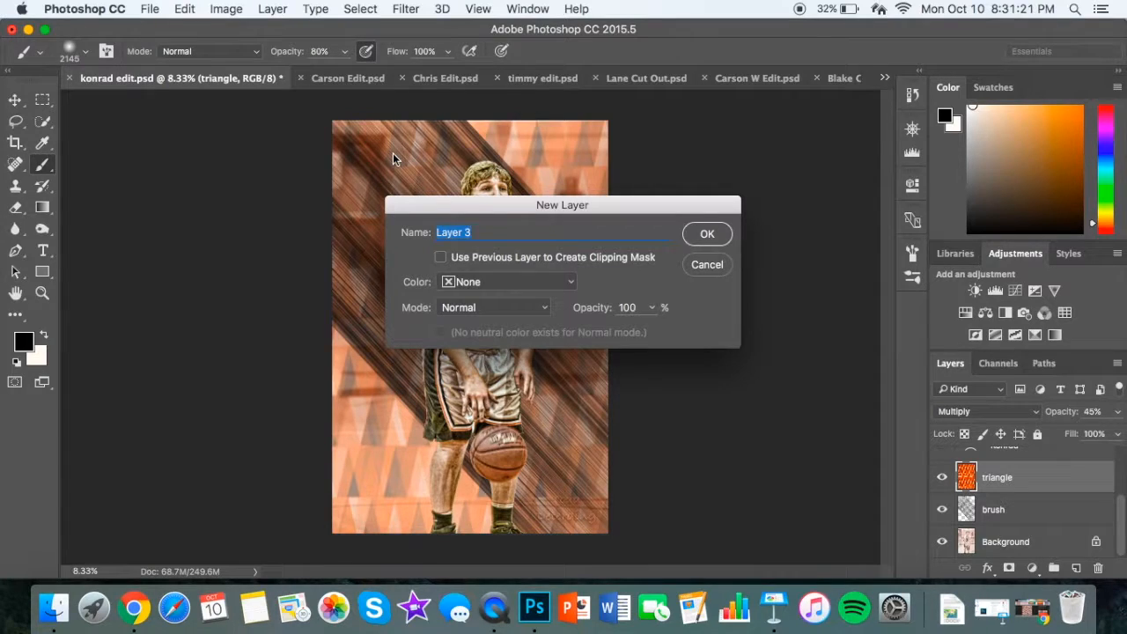
type("brush")
key("Return")
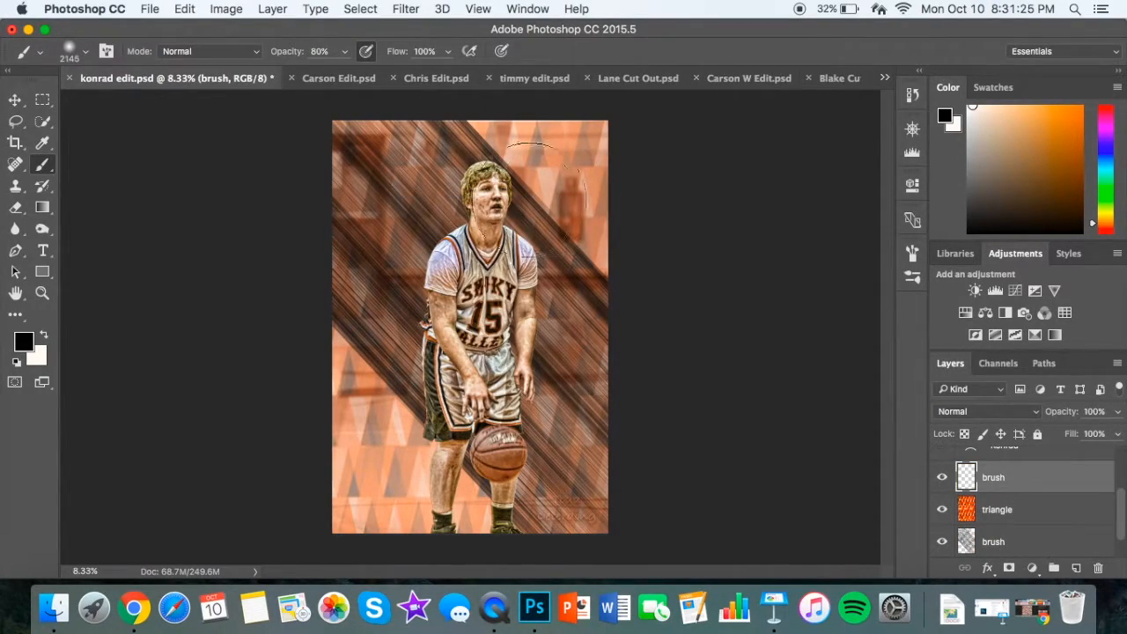
mouse_move(378, 171)
left_mouse_down()
mouse_move(453, 113)
mouse_move(461, 197)
mouse_move(608, 262)
mouse_move(582, 141)
left_mouse_up()
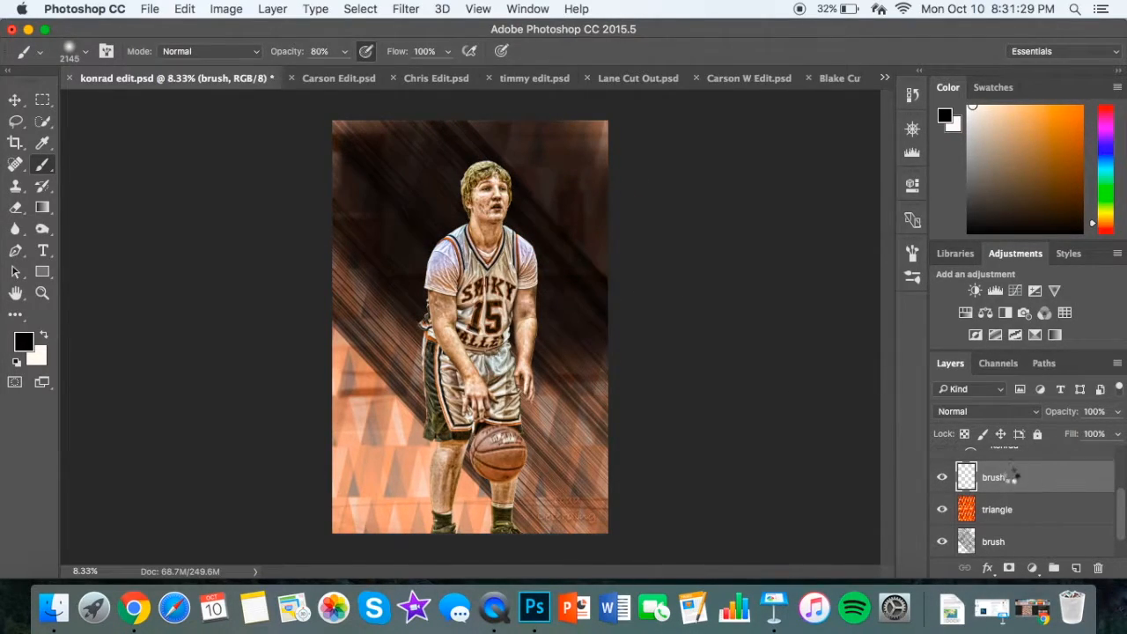
mouse_move(1011, 479)
left_mouse_down()
mouse_move(1075, 570)
mouse_move(1098, 568)
left_mouse_up()
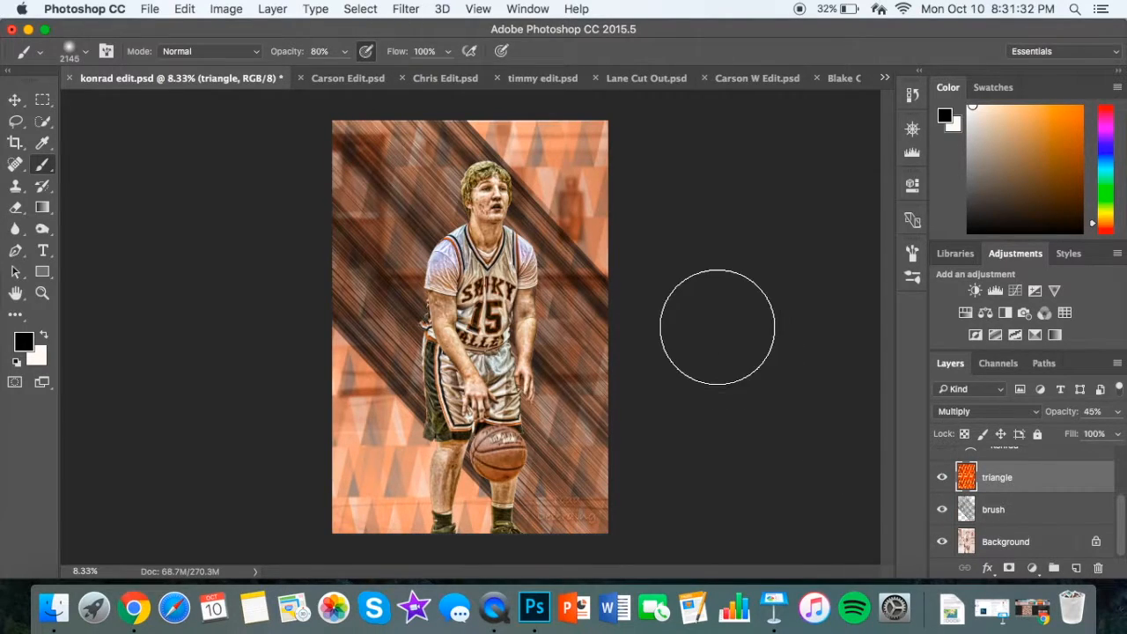
Step: Look through the splatter brush presets, and switch the brush layer off and on to compare its effect
left_click(85, 51)
scroll(166, 262, "down", 5)
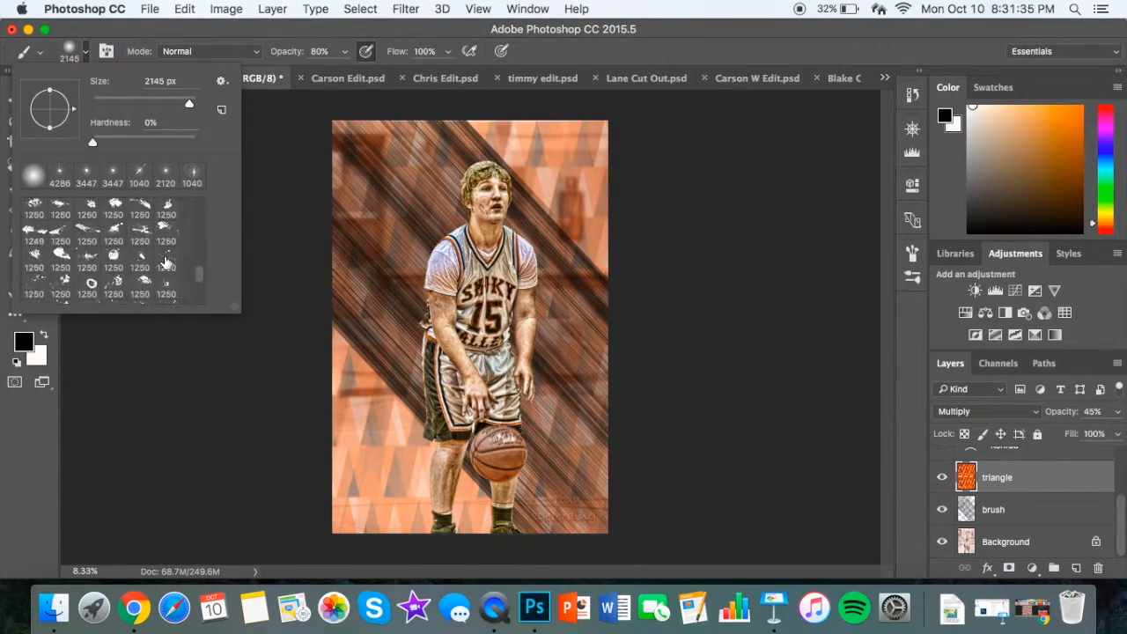
scroll(166, 263, "up", 2)
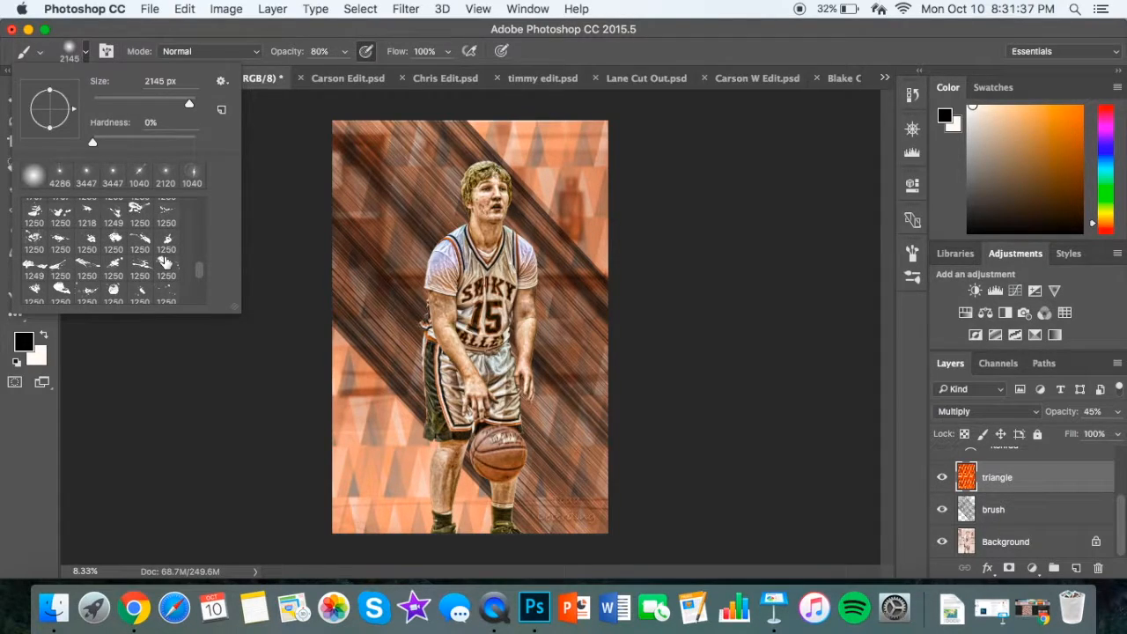
left_click(86, 51)
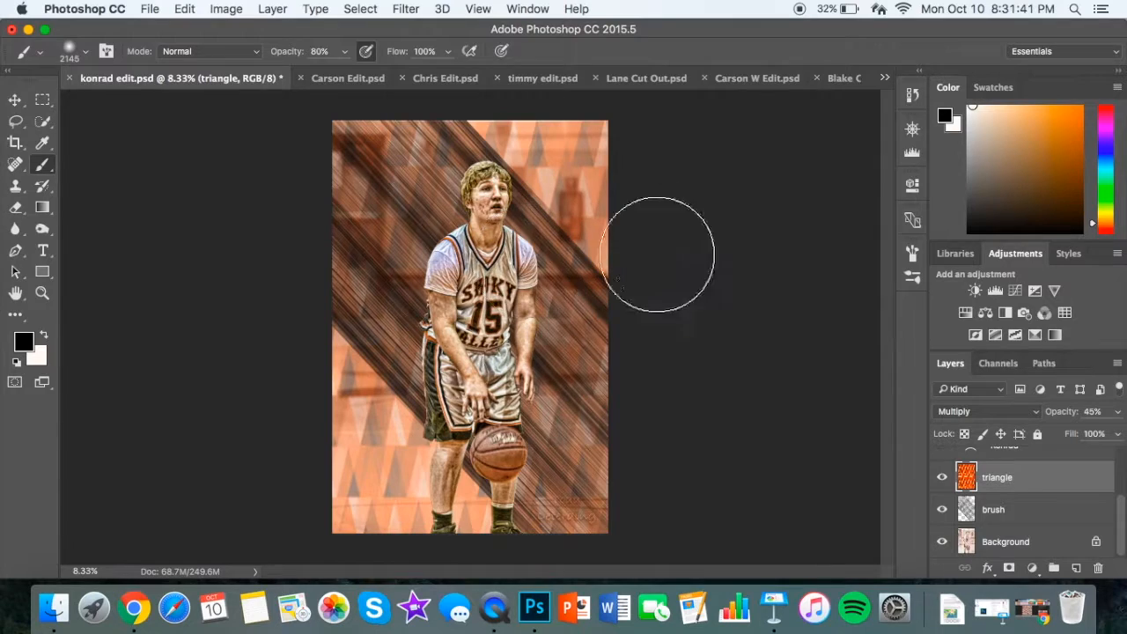
left_click(943, 510)
left_click(943, 510)
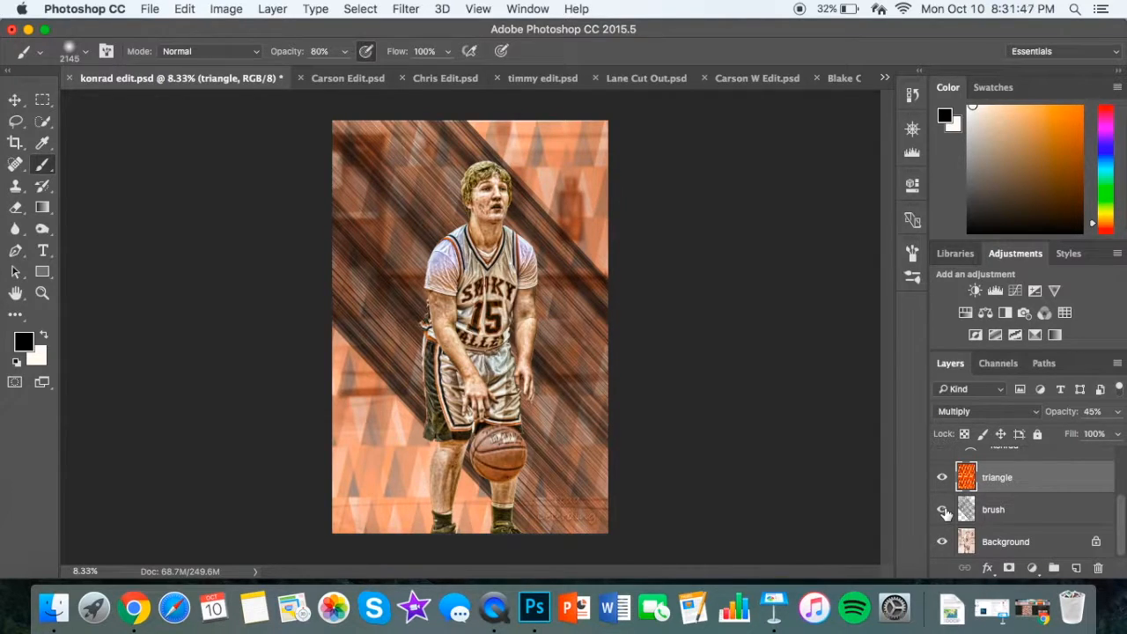
Step: Switch to the Carson Edit.psd document and hide Black & White 1, Layer 2, brush, Layer 1 and Layer 3
left_click(345, 78)
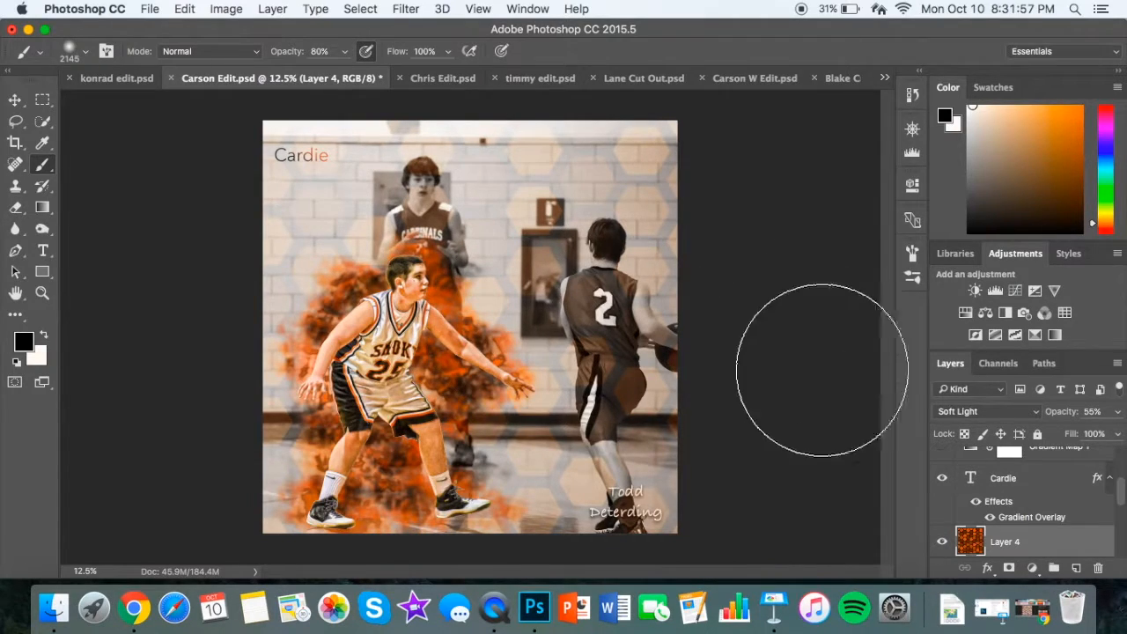
scroll(1048, 537, "down", 5)
left_click(941, 515)
scroll(941, 493, "up", 5)
left_click(942, 464)
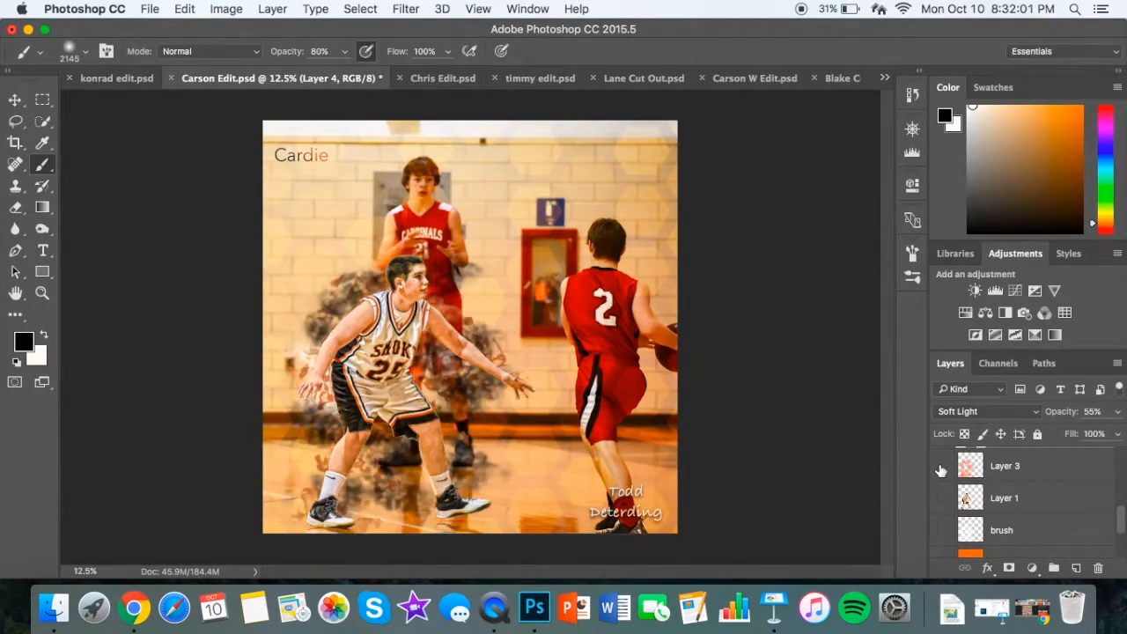
Step: Hide Layer 2 copy, black smoke, Gradient Map 2, the text layer and Layer 4, keeping Layer 0 visible
left_click(941, 495)
scroll(942, 493, "down", 2)
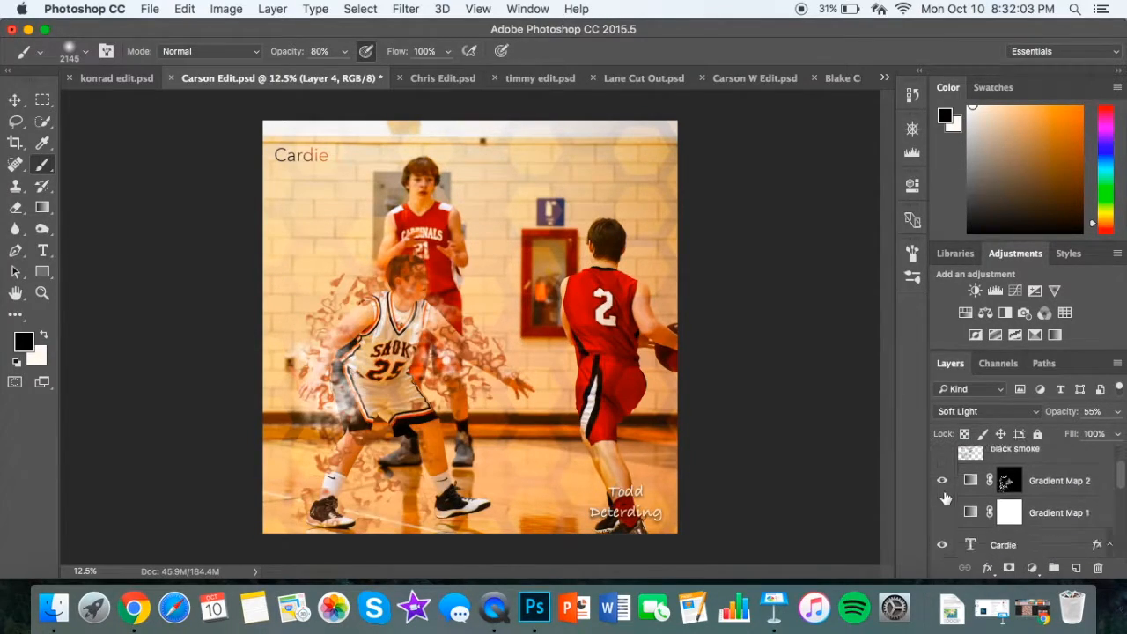
left_click(944, 484)
scroll(944, 486, "down", 1)
left_click(941, 500)
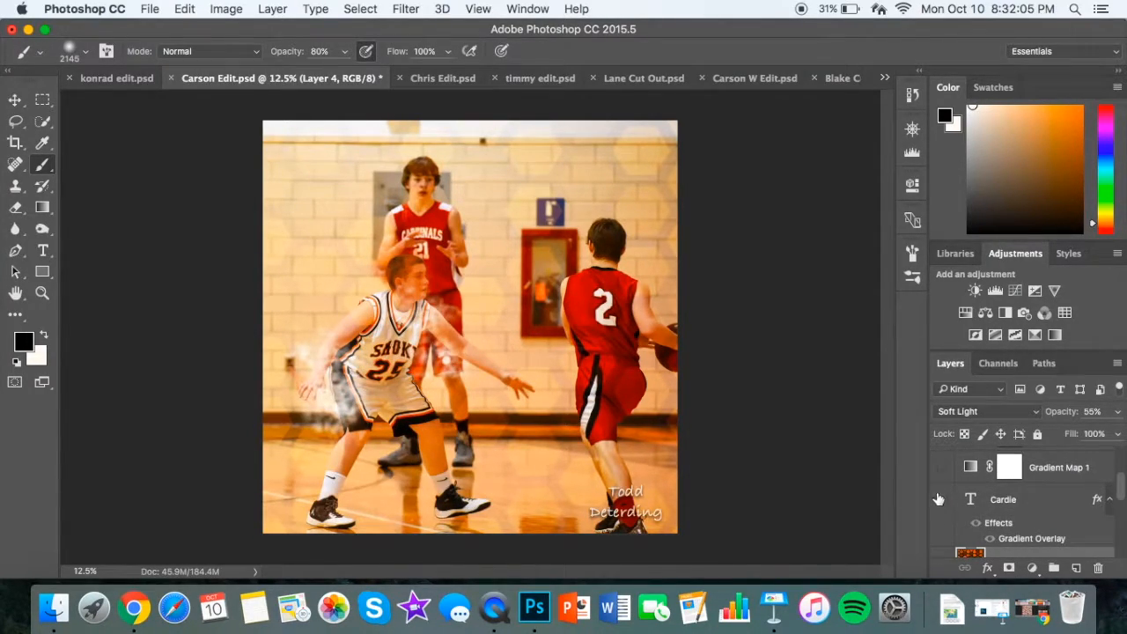
scroll(978, 475, "down", 3)
scroll(972, 493, "up", 1)
scroll(972, 494, "up", 1)
left_click(943, 519)
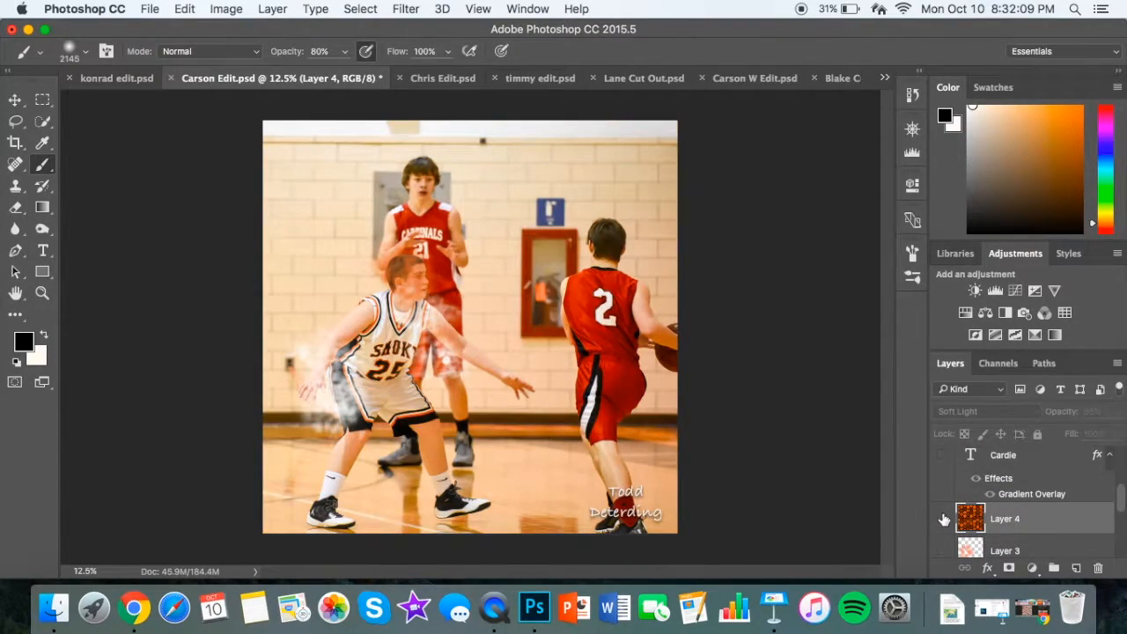
Step: Turn on the Black & White 1, orange Layer 2, brush and Layer 1 layers above Layer 0
scroll(944, 519, "down", 3)
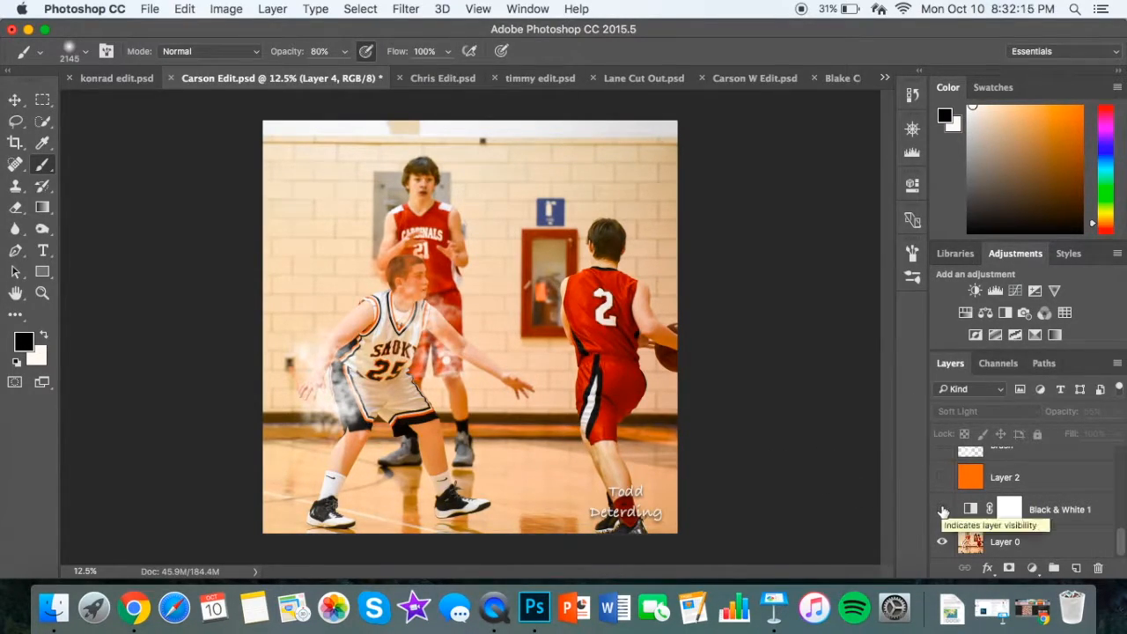
left_click(944, 511)
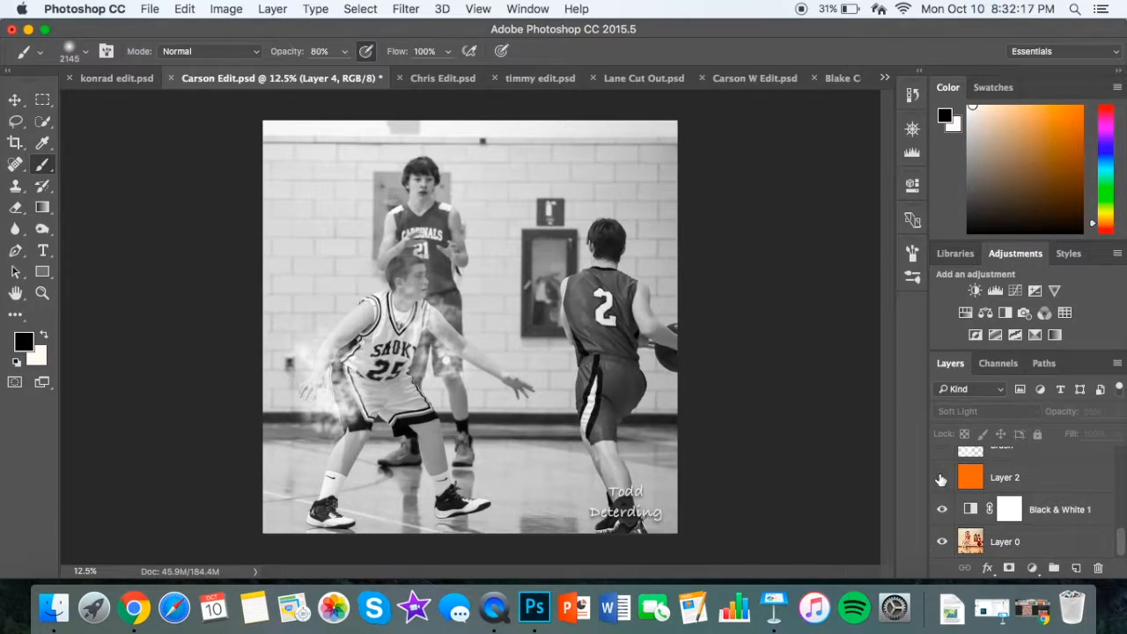
left_click(942, 477)
scroll(941, 477, "up", 2)
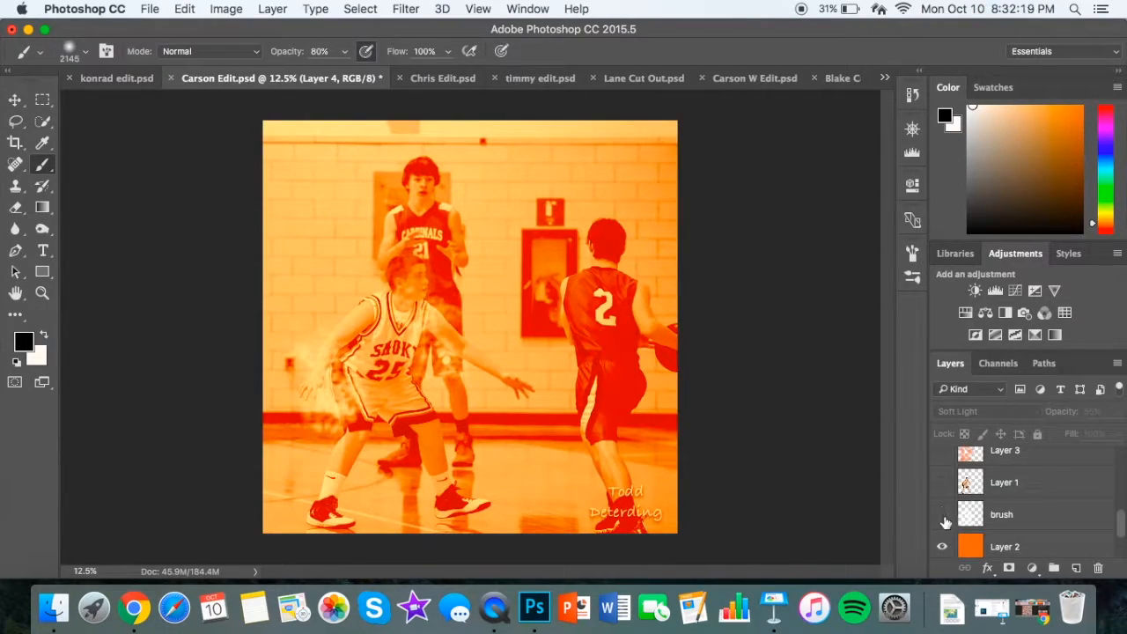
left_click(942, 515)
left_click(943, 484)
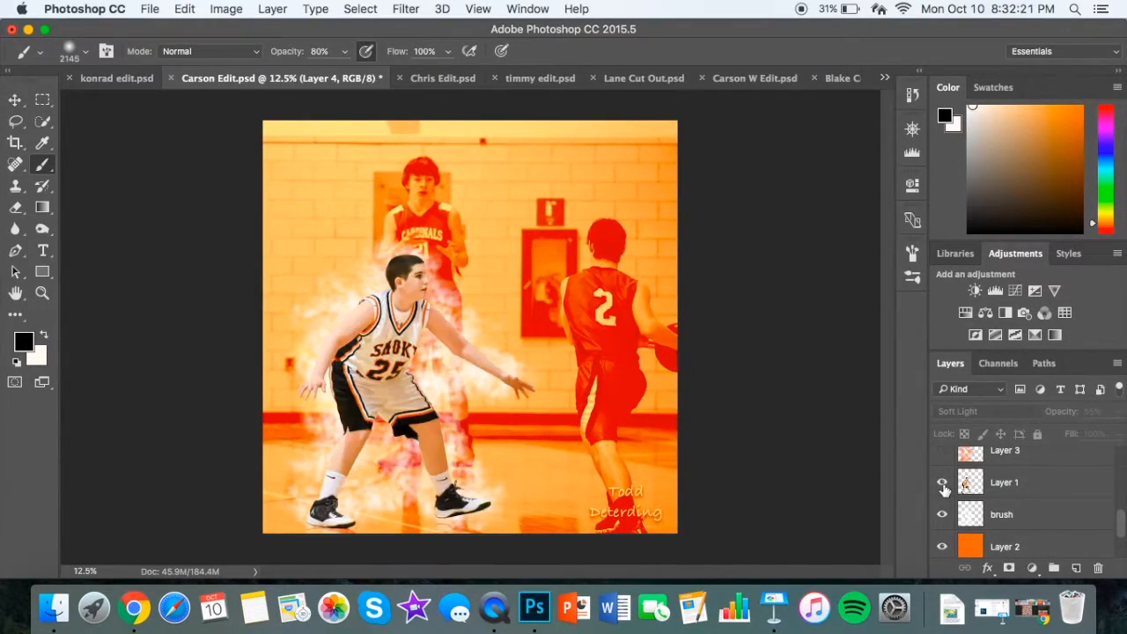
Step: Show Layer 2 copy, black smoke and Gradient Map 2, and switch Gradient Map 1 on and off to preview it
scroll(945, 491, "up", 5)
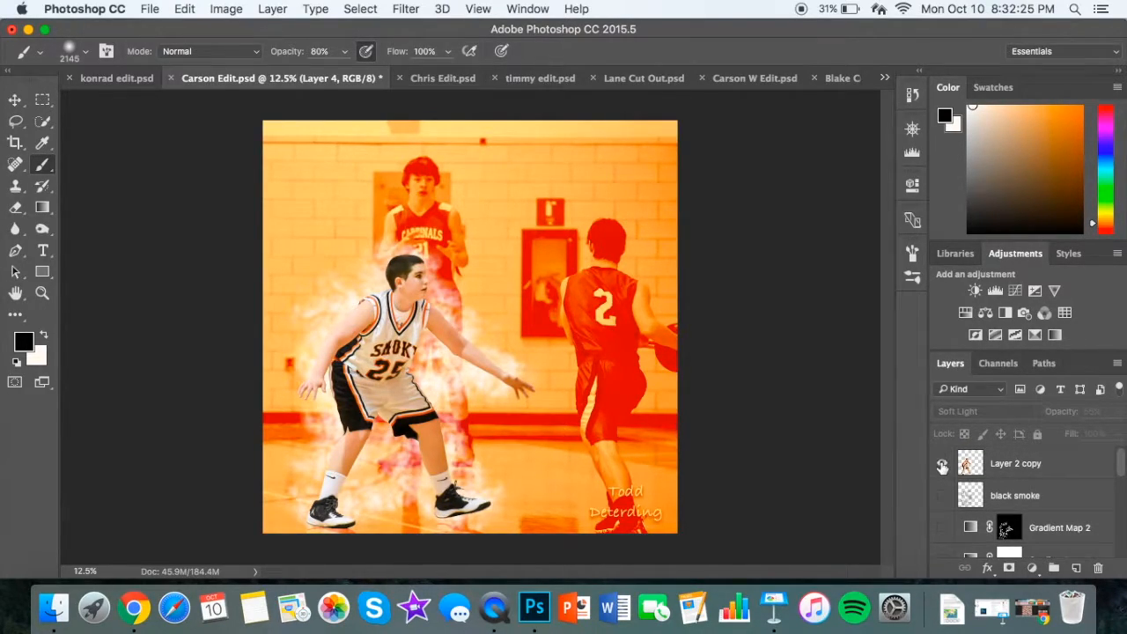
left_click(943, 463)
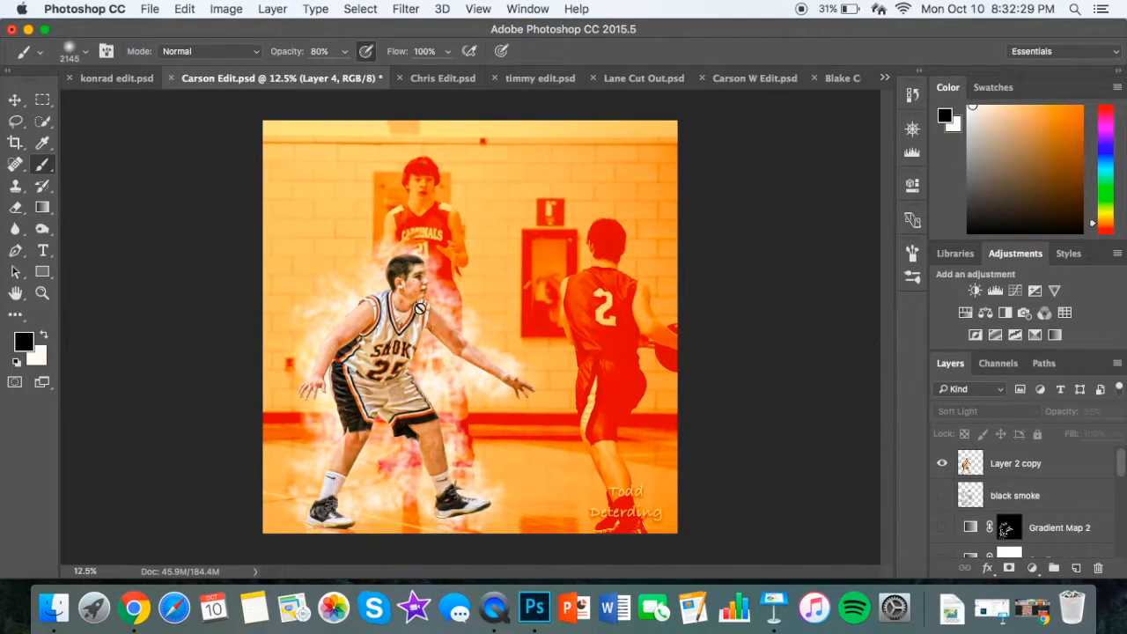
left_click(942, 495)
scroll(944, 499, "down", 1)
scroll(944, 498, "down", 5)
scroll(946, 488, "up", 5)
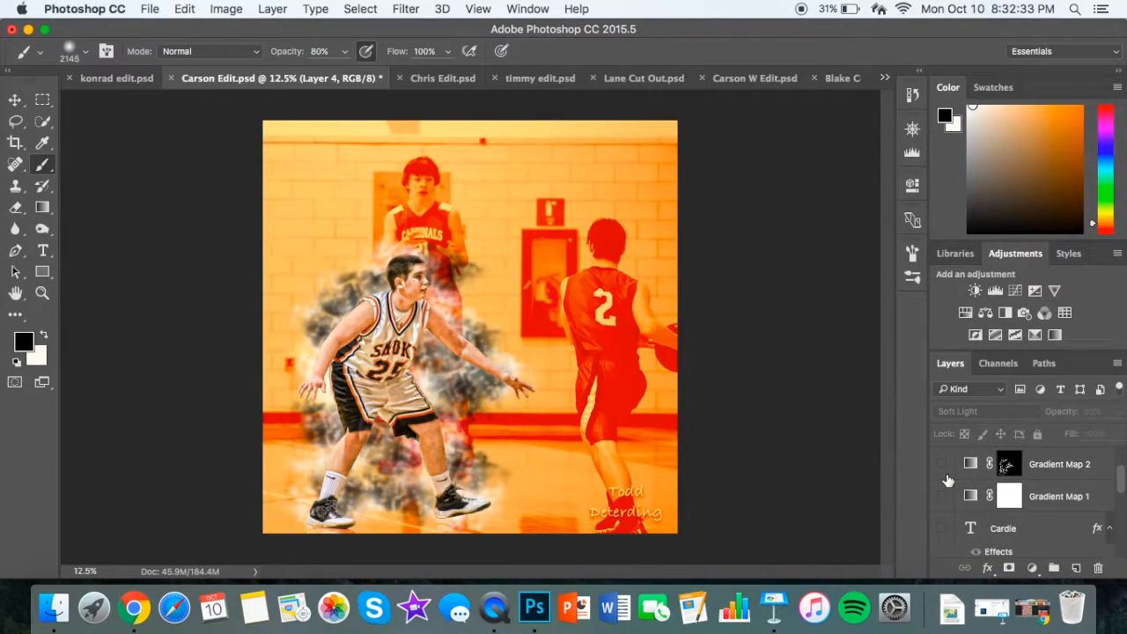
left_click(942, 521)
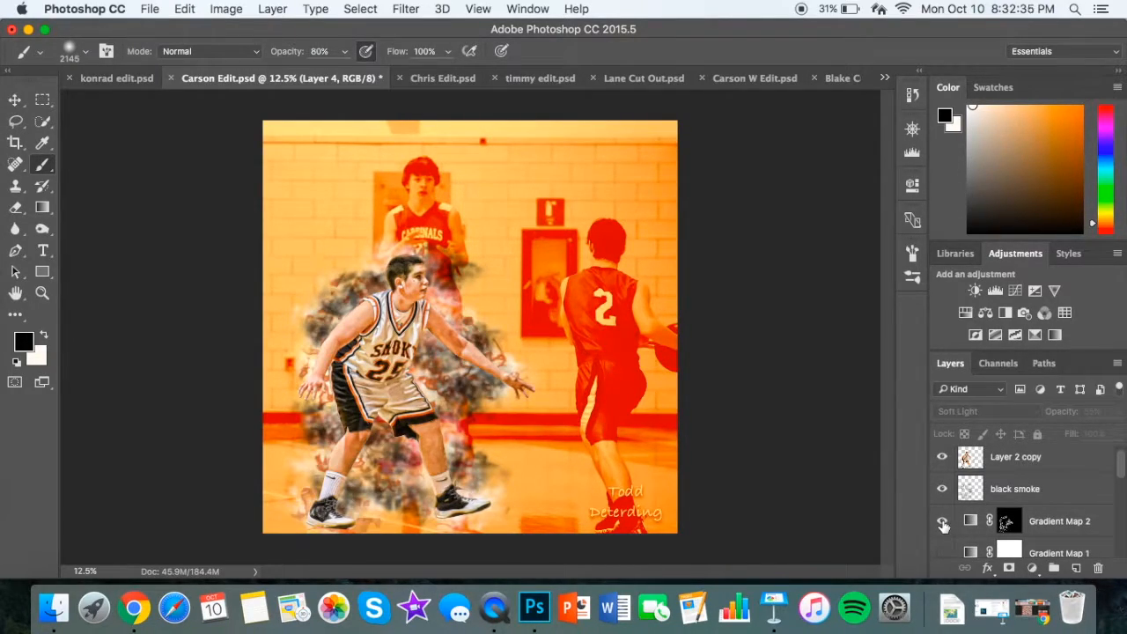
left_click(942, 553)
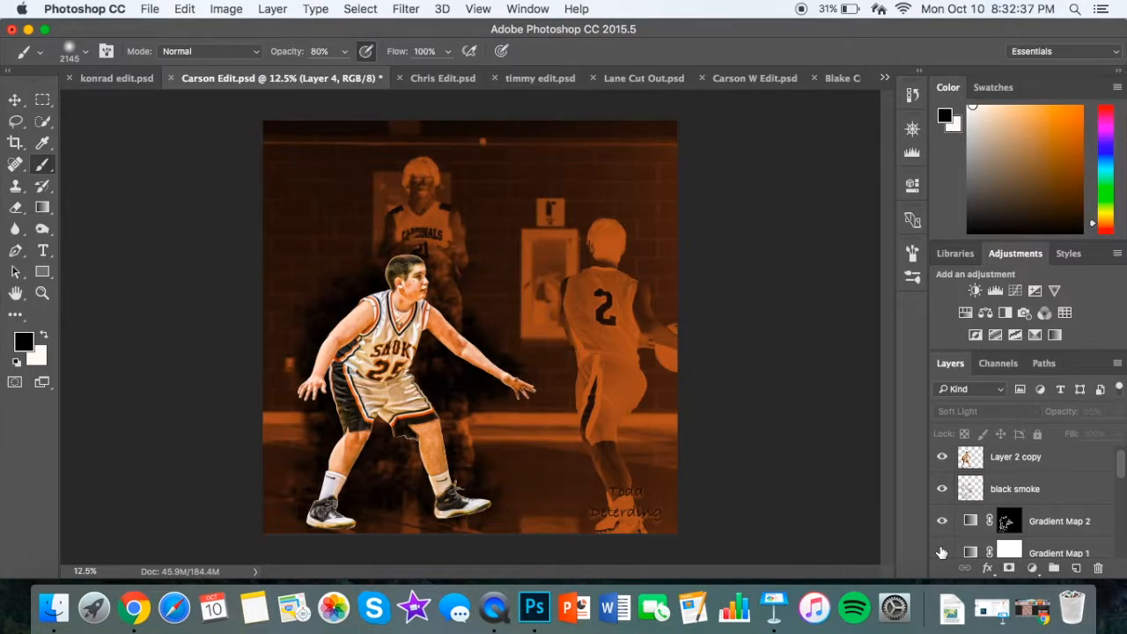
left_click(942, 553)
Step: Show the Layer 4 pattern and Layer 3, and hide the orange Layer 2
scroll(942, 546, "down", 5)
left_click(943, 491)
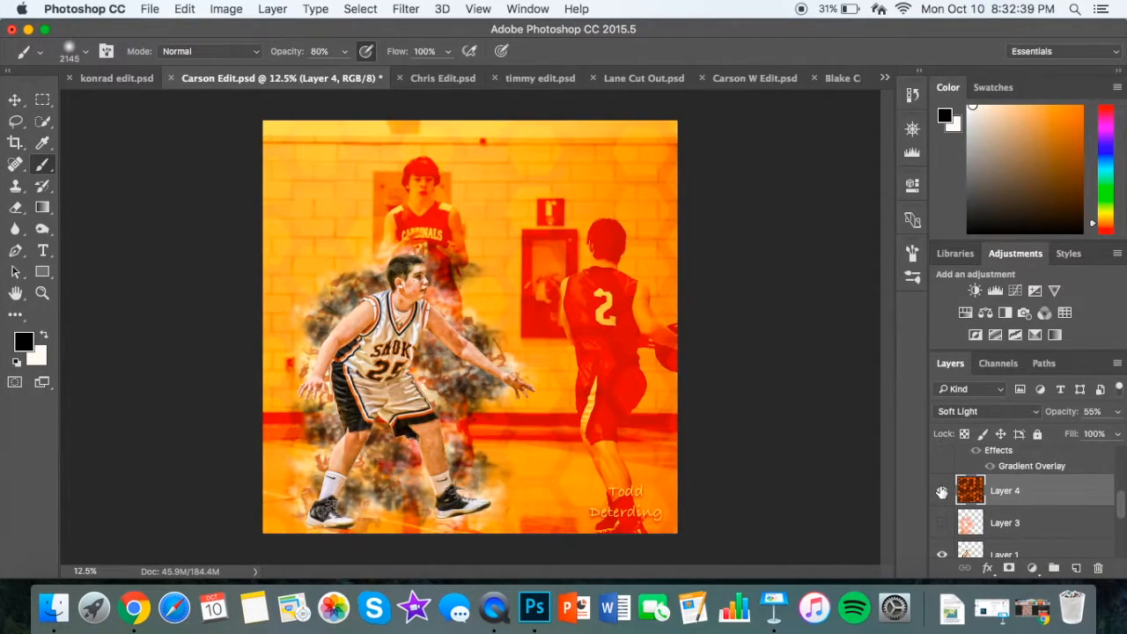
left_click(942, 522)
scroll(943, 520, "down", 5)
left_click(941, 485)
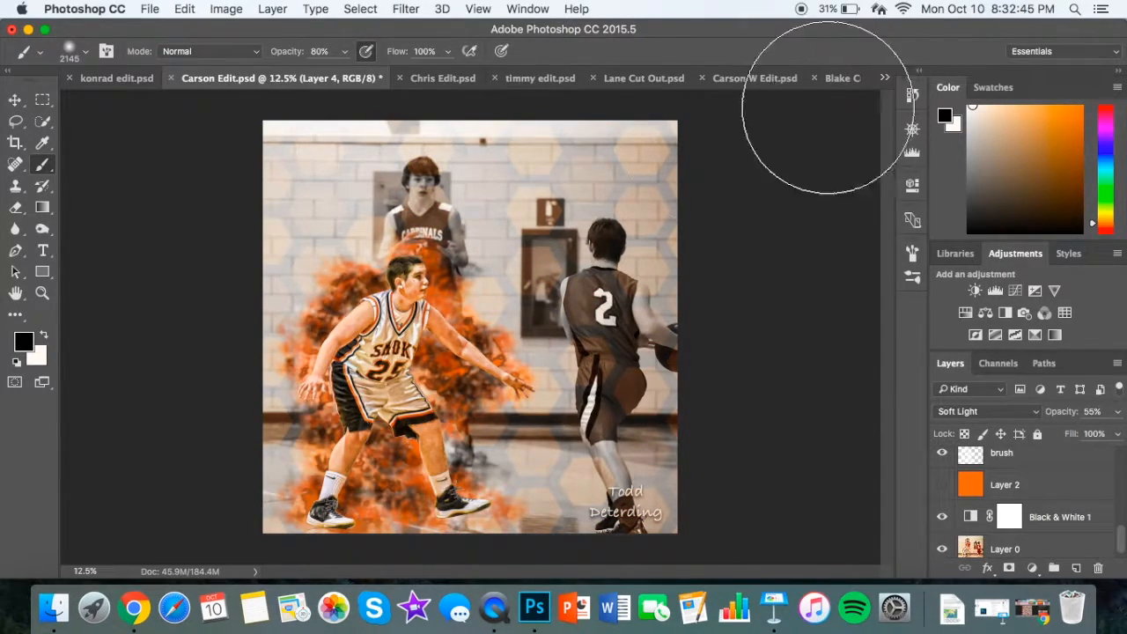
Step: Look at the finished edit in Chris Edit.psd, and switch to timmy edit.psd
left_click(445, 78)
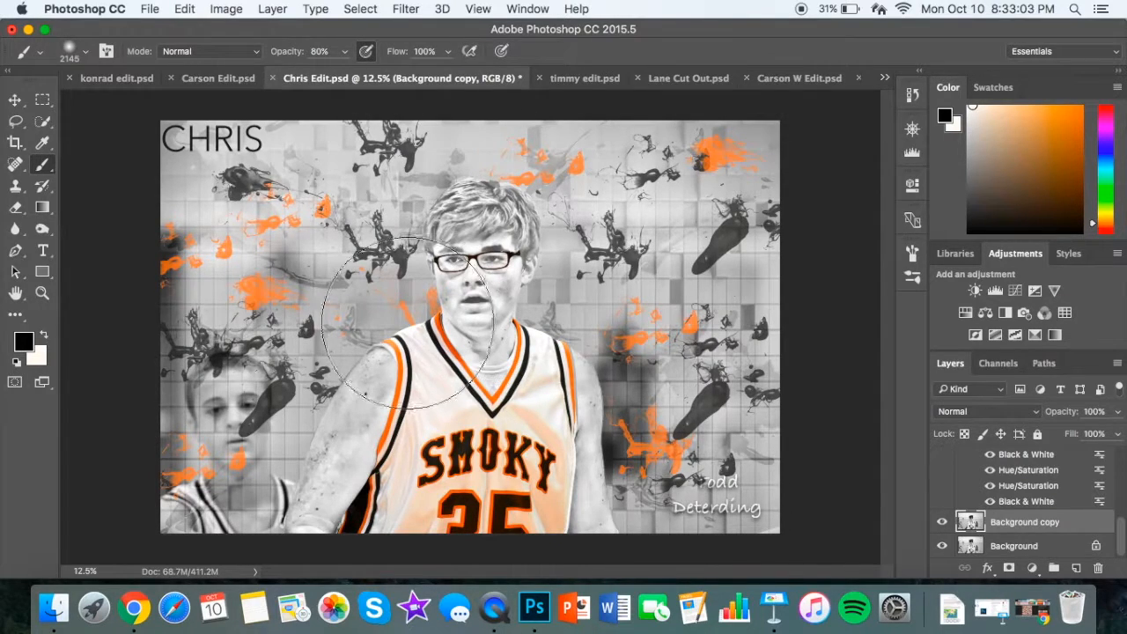
left_click(583, 79)
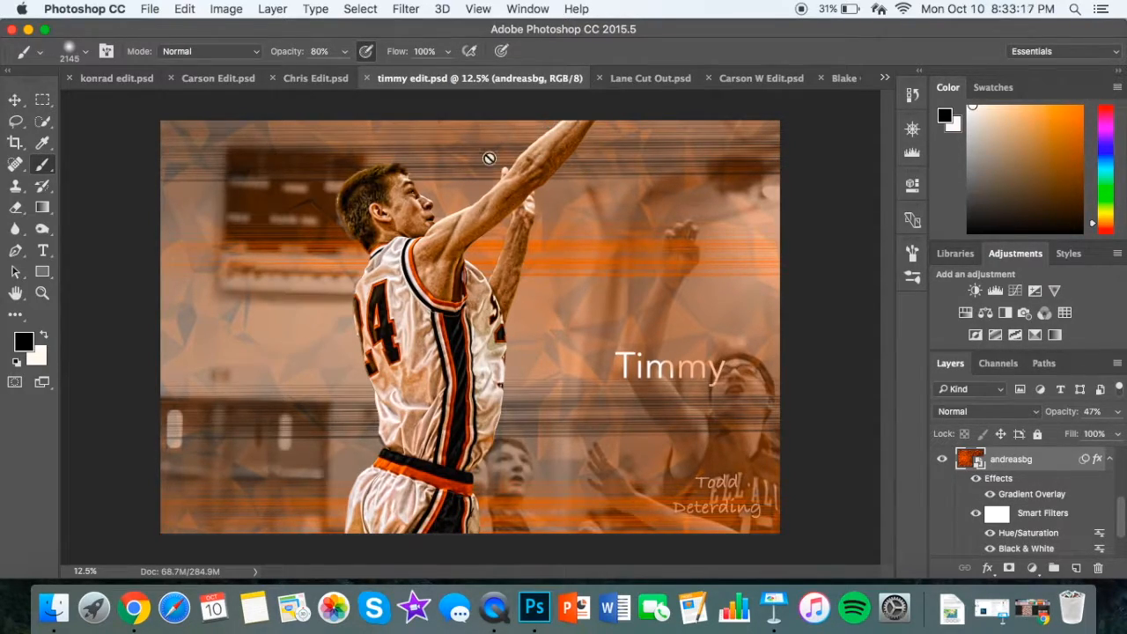
Step: Apply a Hue/Saturation adjustment with the Default preset to the andreasbg layer
left_click(236, 10)
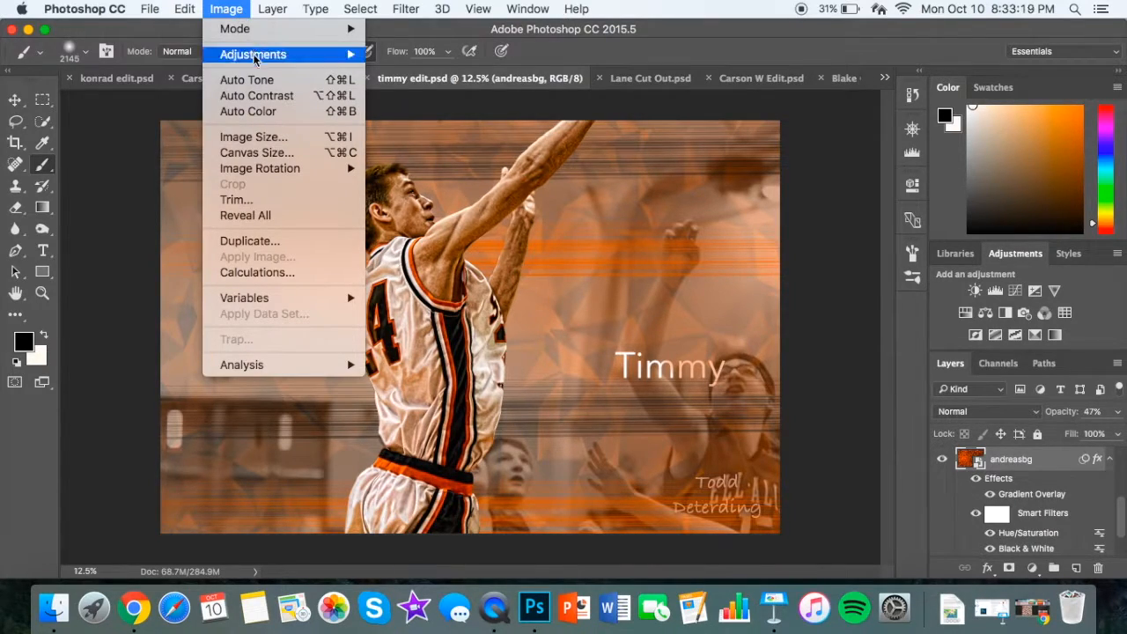
mouse_move(257, 57)
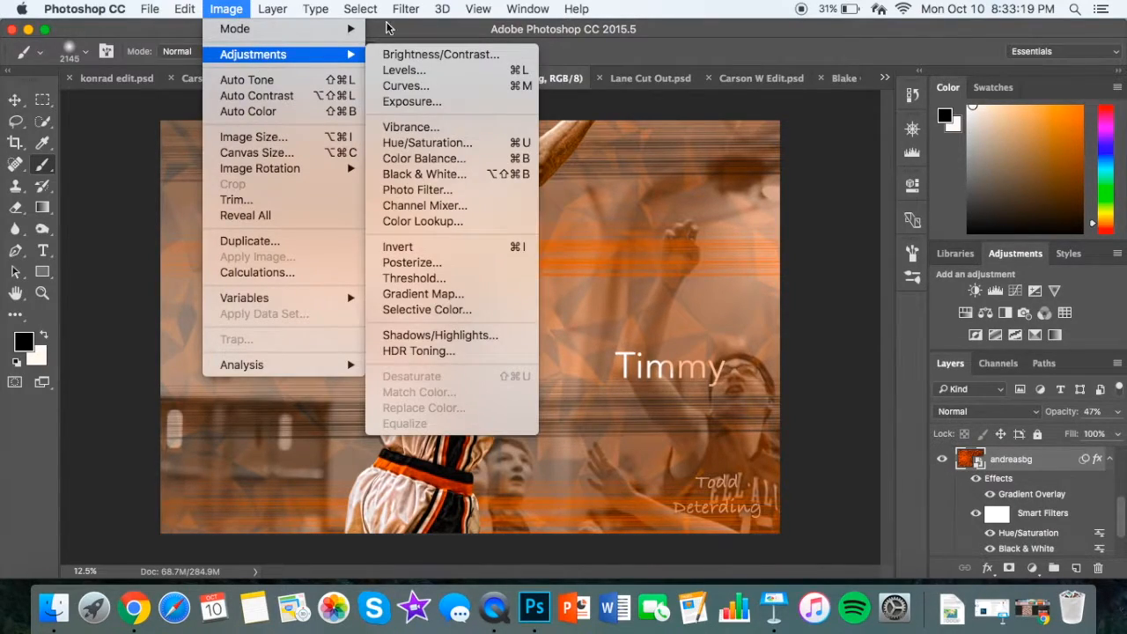
left_click(464, 143)
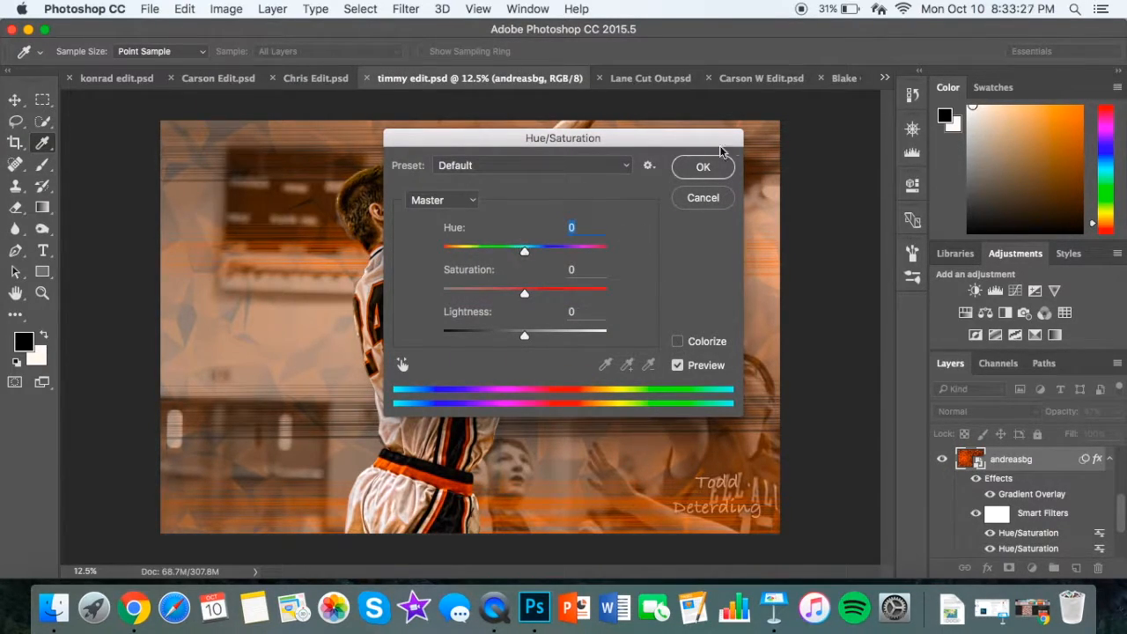
left_click(716, 168)
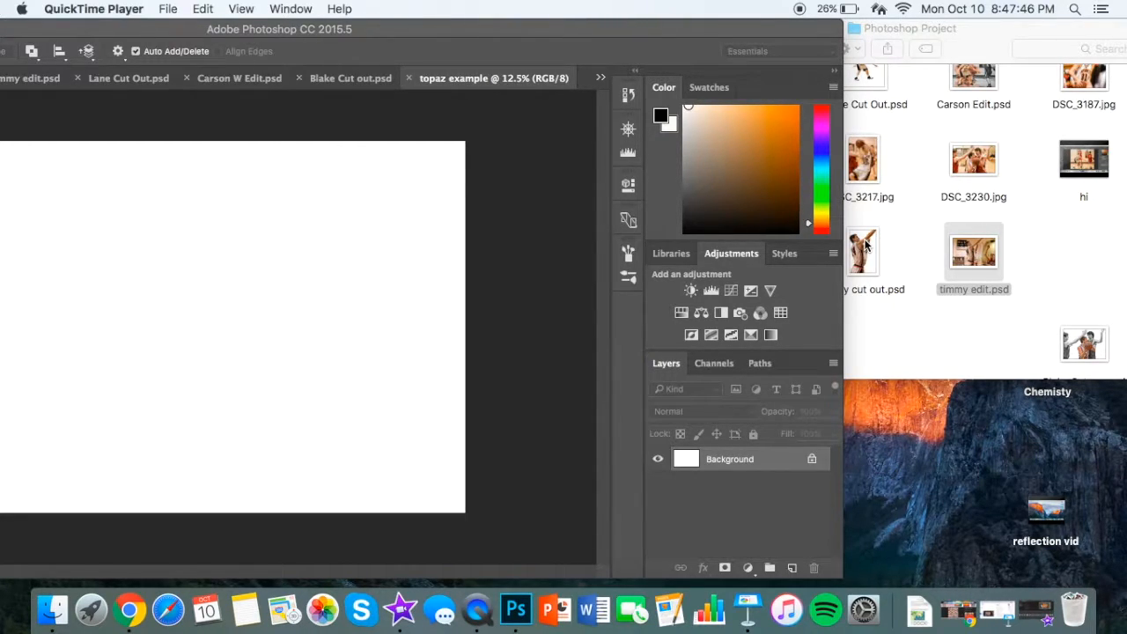
Step: Place timmy cut out.psd from the Photoshop Project folder into the topaz example document at its proposed size and position
left_click_drag(865, 246, 264, 290)
left_click_drag(356, 29, 628, 9)
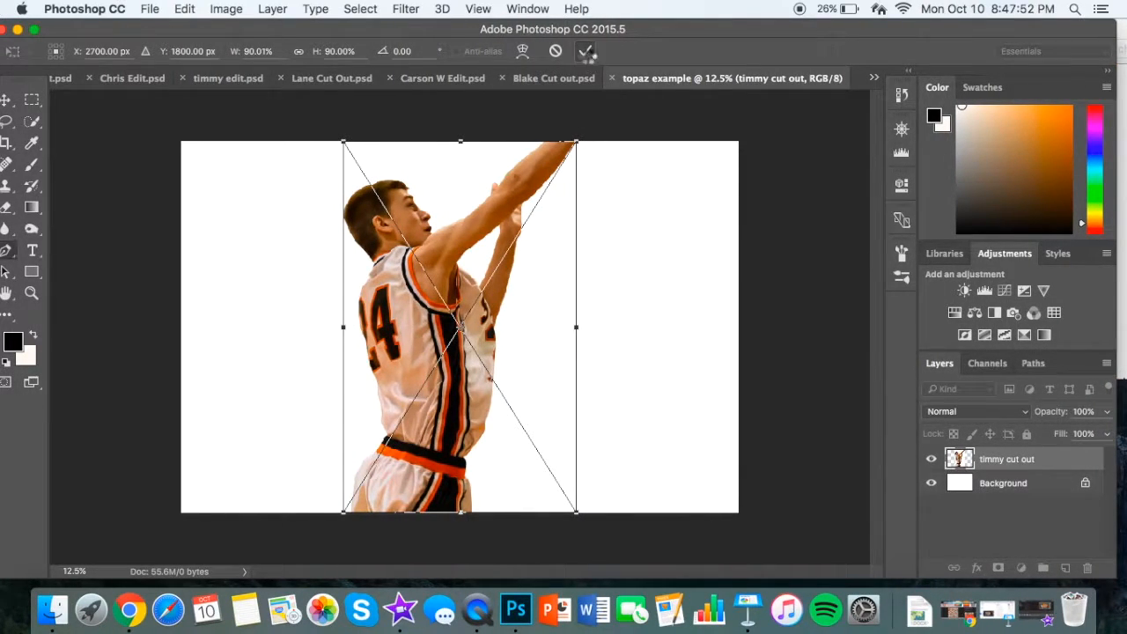
left_click(585, 51)
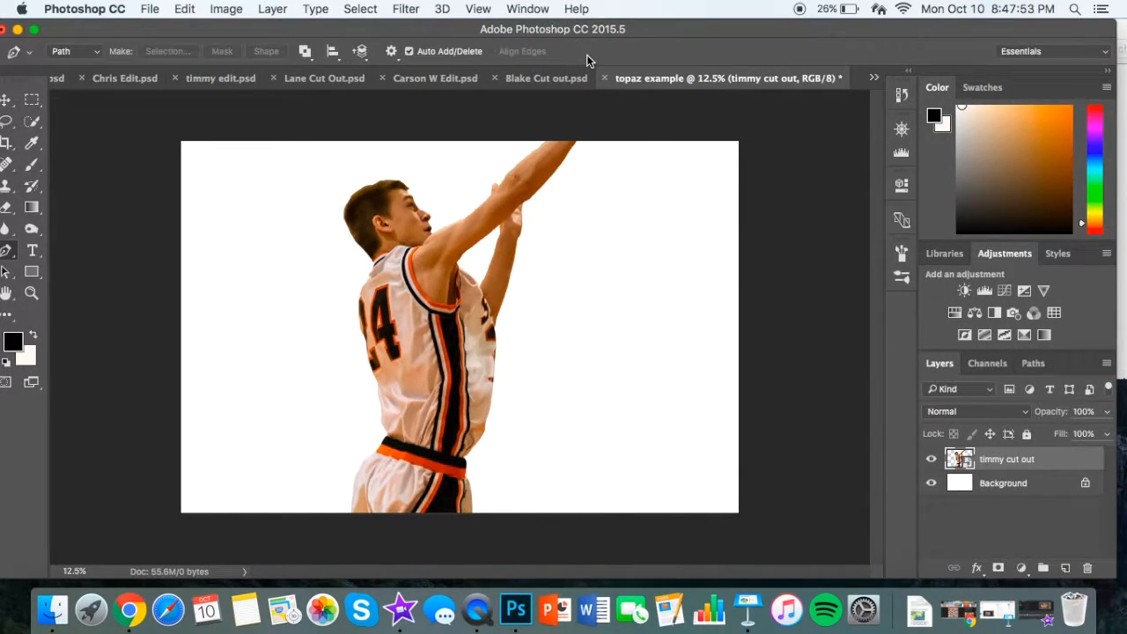
Step: Open the Topaz Adjust 5 filter from Topaz Labs on the timmy cut out layer
left_click(419, 12)
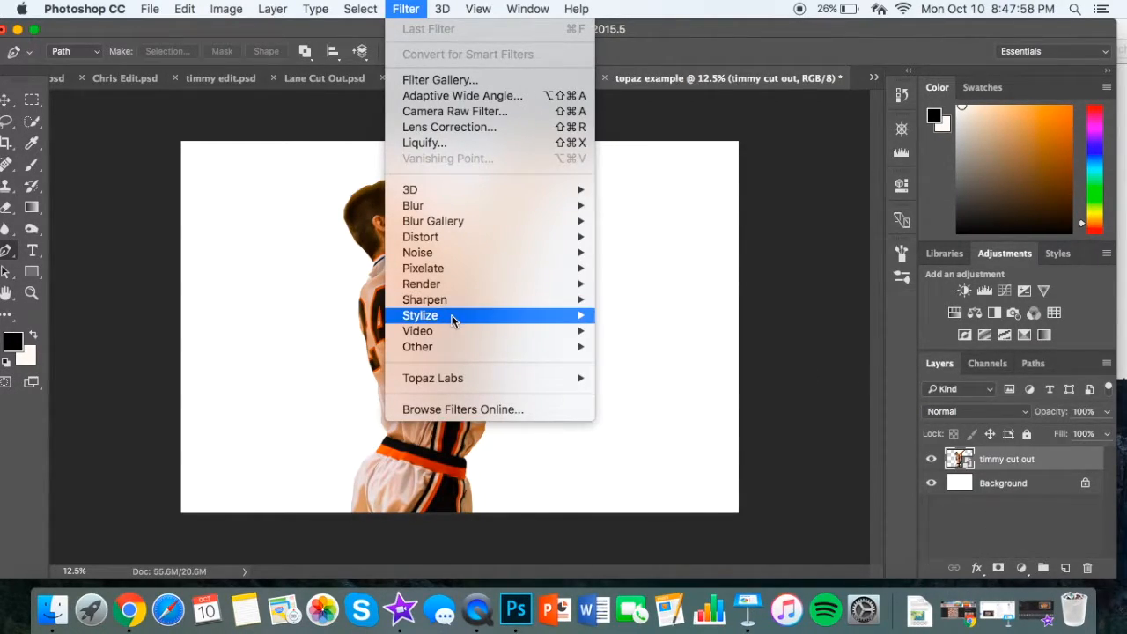
left_click(298, 132)
left_click(412, 5)
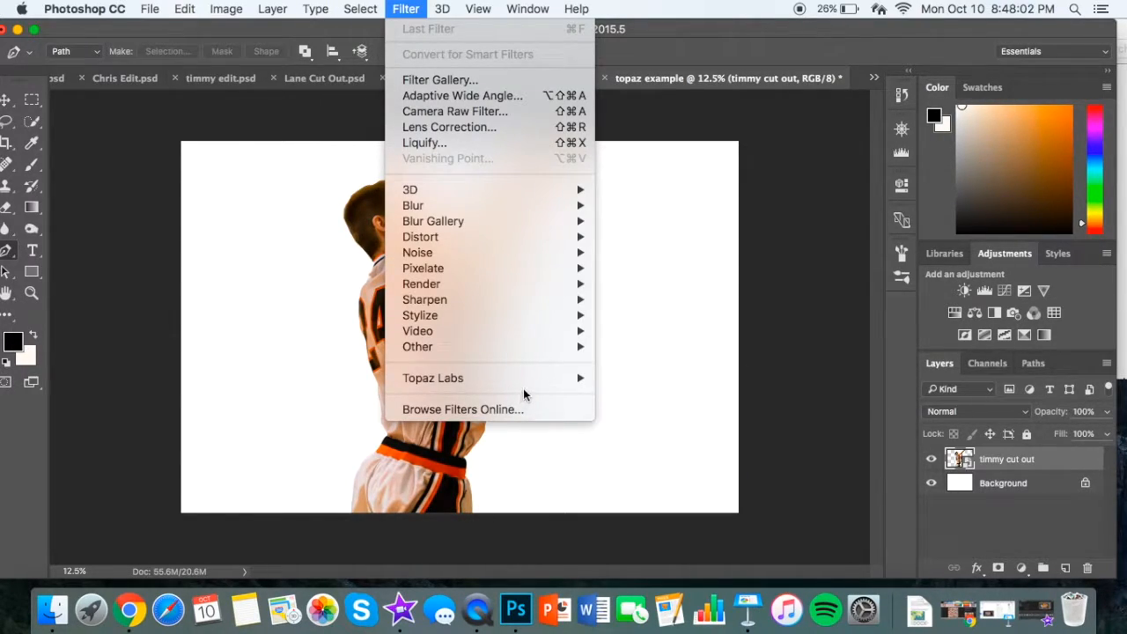
mouse_move(529, 385)
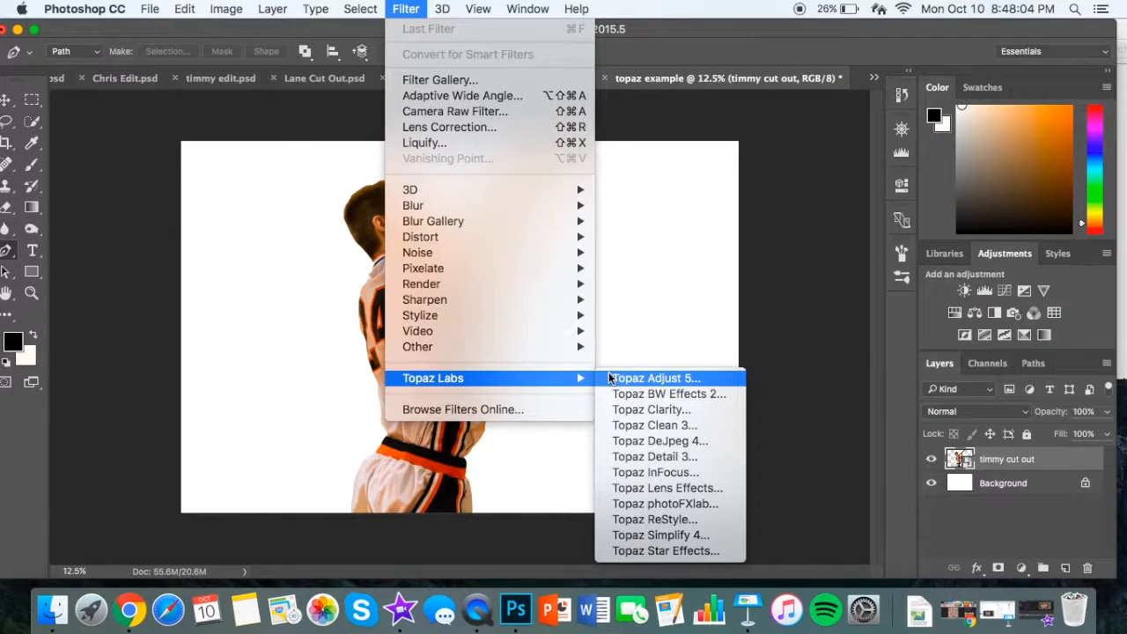
left_click(609, 377)
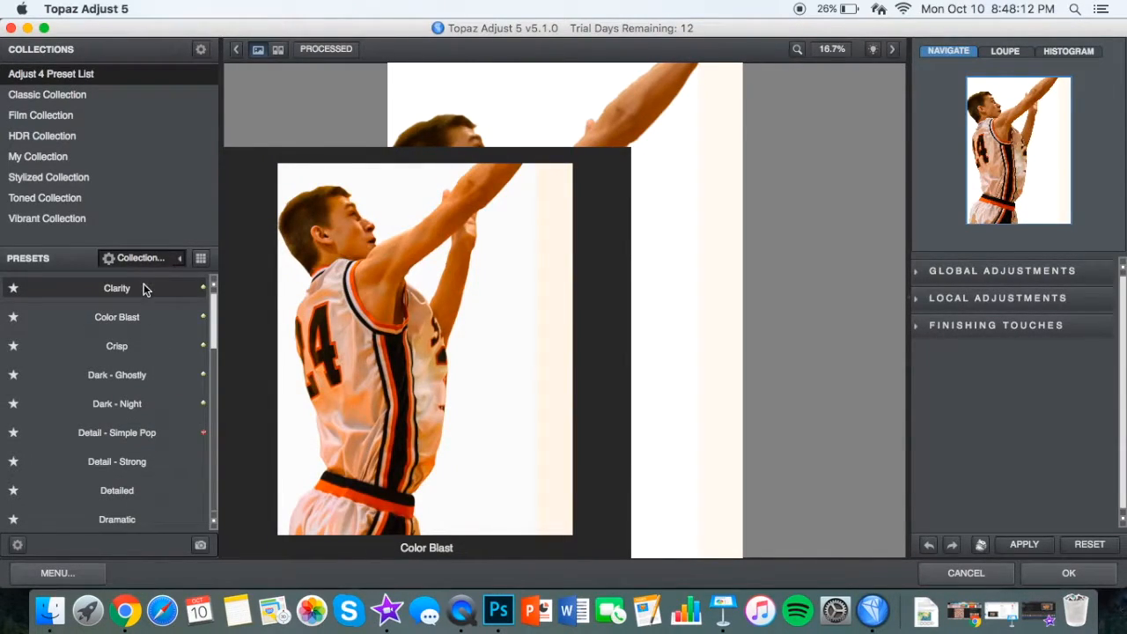
Step: Look through the Classic, Film, HDR, My, Stylized, Toned and Vibrant preset collections
left_click(77, 96)
left_click(76, 115)
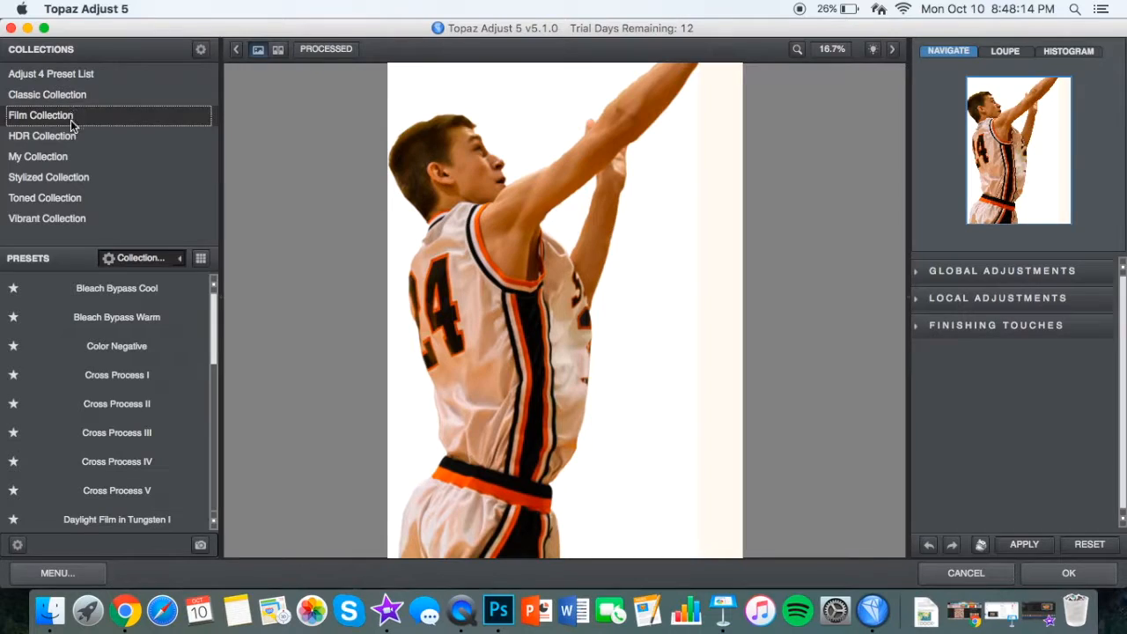
left_click(73, 136)
left_click(72, 157)
left_click(73, 177)
left_click(73, 198)
left_click(73, 218)
Step: Apply the Psychedelic preset from the Adjust 4 Preset List to the player cut-out
left_click(74, 74)
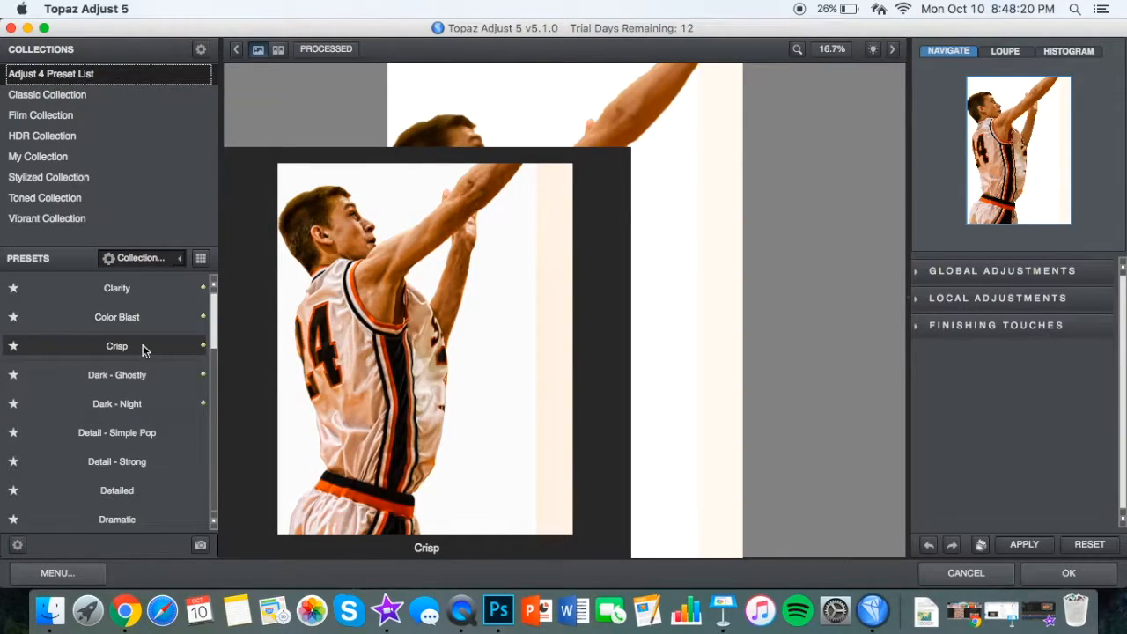
scroll(143, 346, "down", 10)
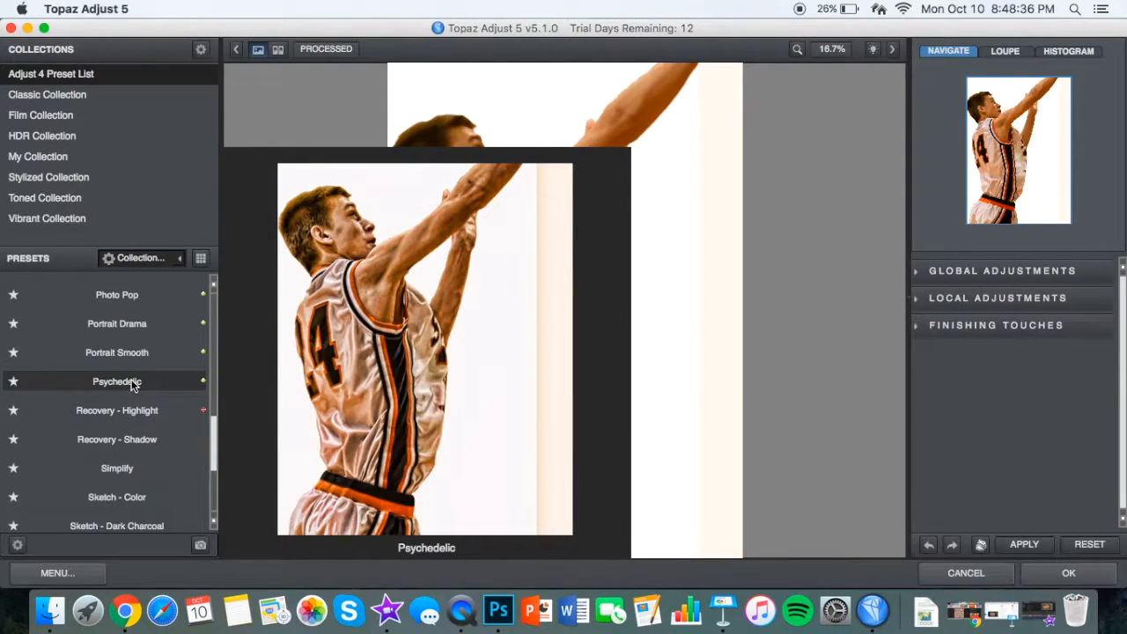
left_click(132, 383)
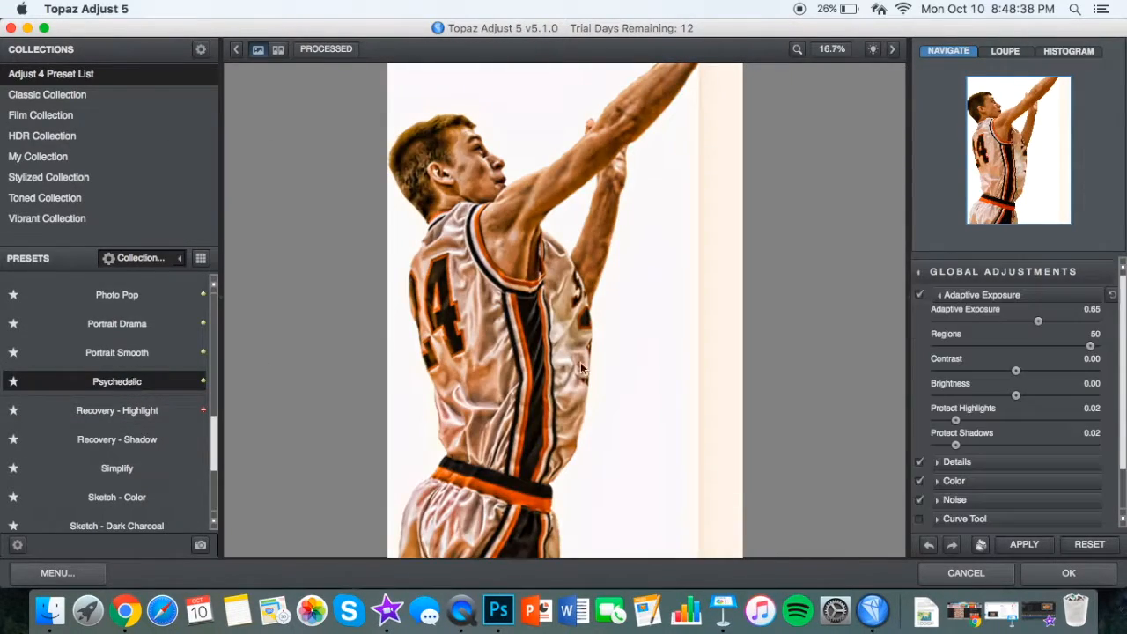
left_click(1025, 545)
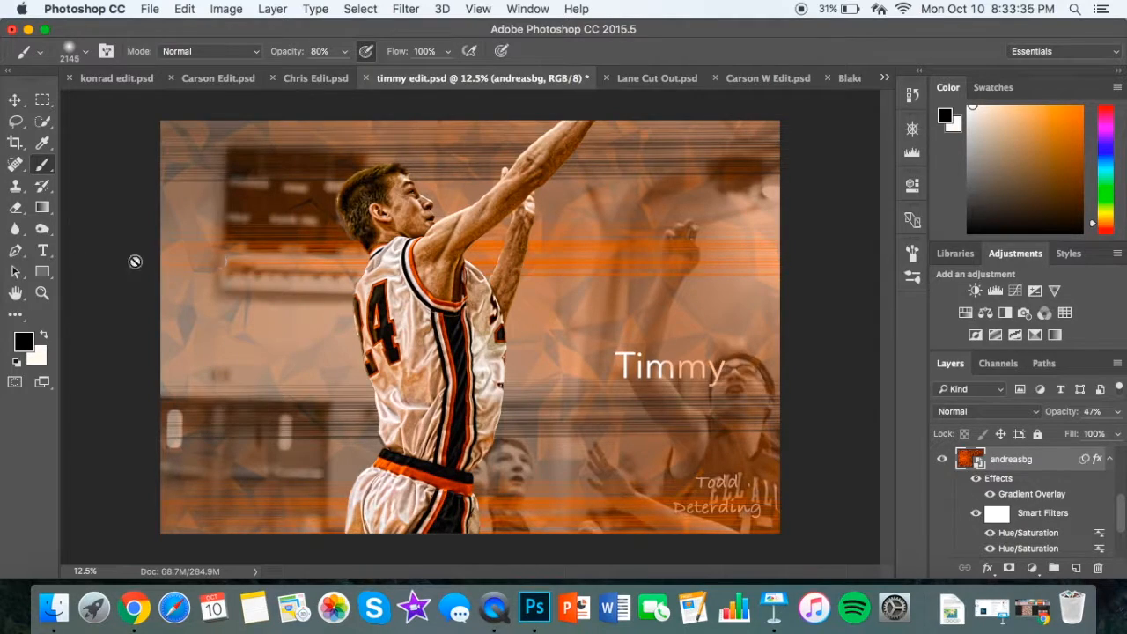
left_click(15, 250)
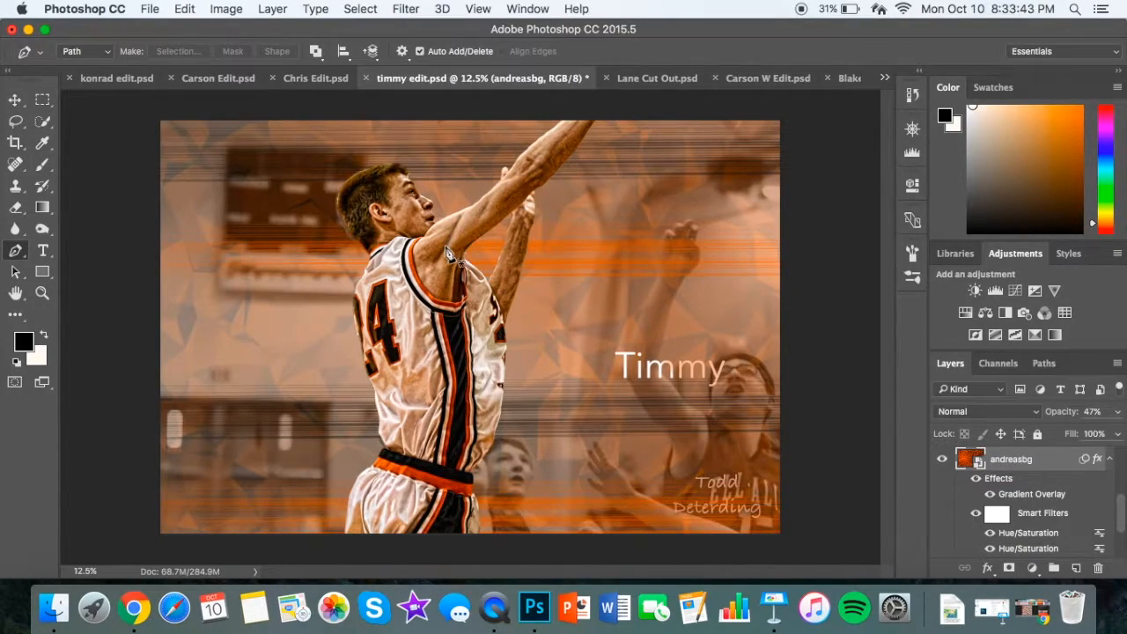
left_click(644, 78)
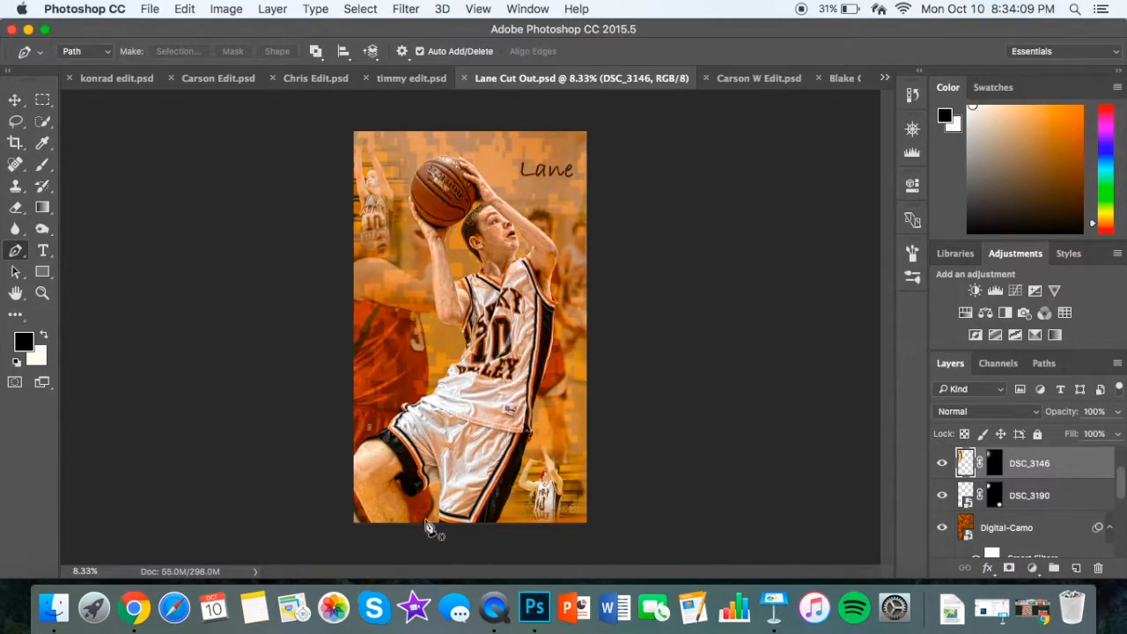
left_click(752, 81)
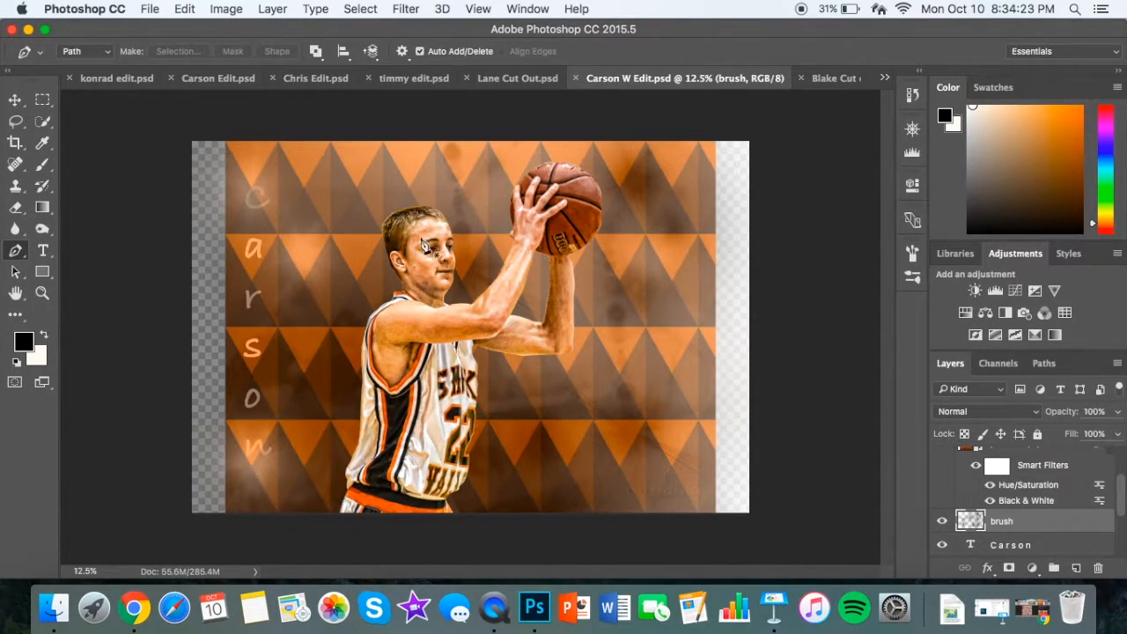
Step: Switch to Blake Cut out.psd, and turn Layer 1 on and off to compare the original background with the cut-out
left_click(833, 79)
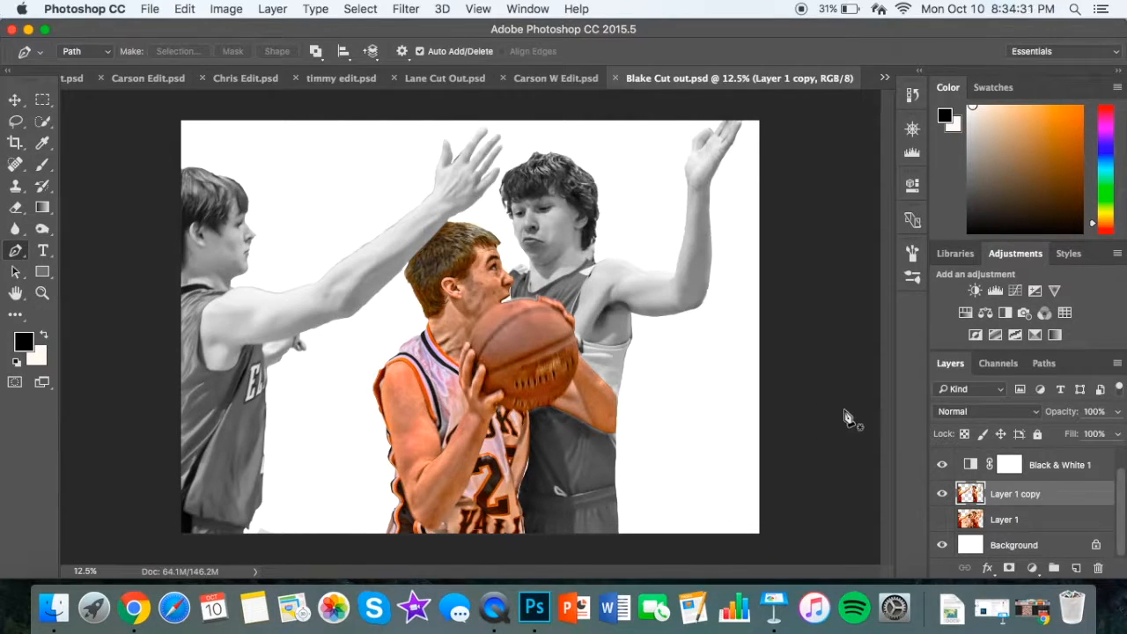
left_click(943, 520)
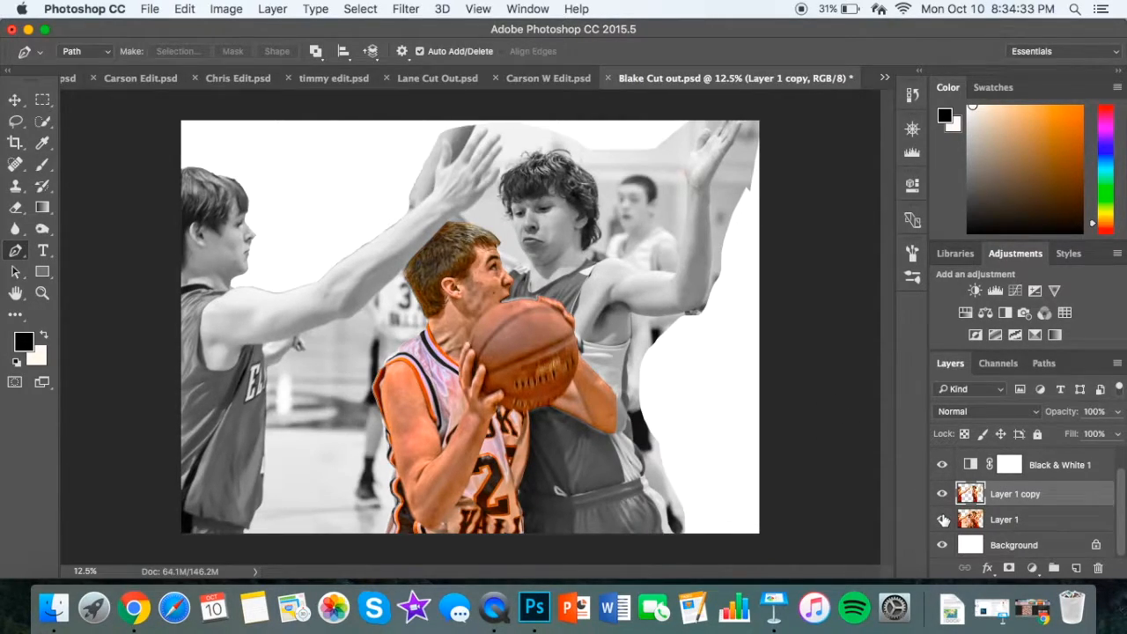
left_click(943, 520)
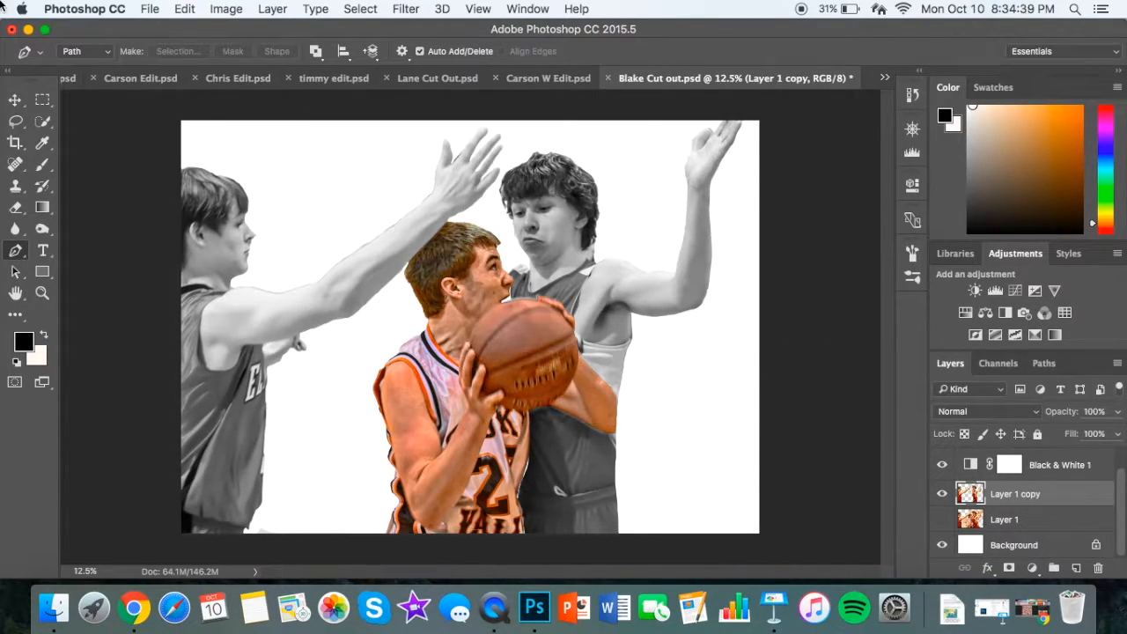
Step: Minimize the Photoshop window, restore the Vision Tek Presentation and start its slideshow
left_click(28, 29)
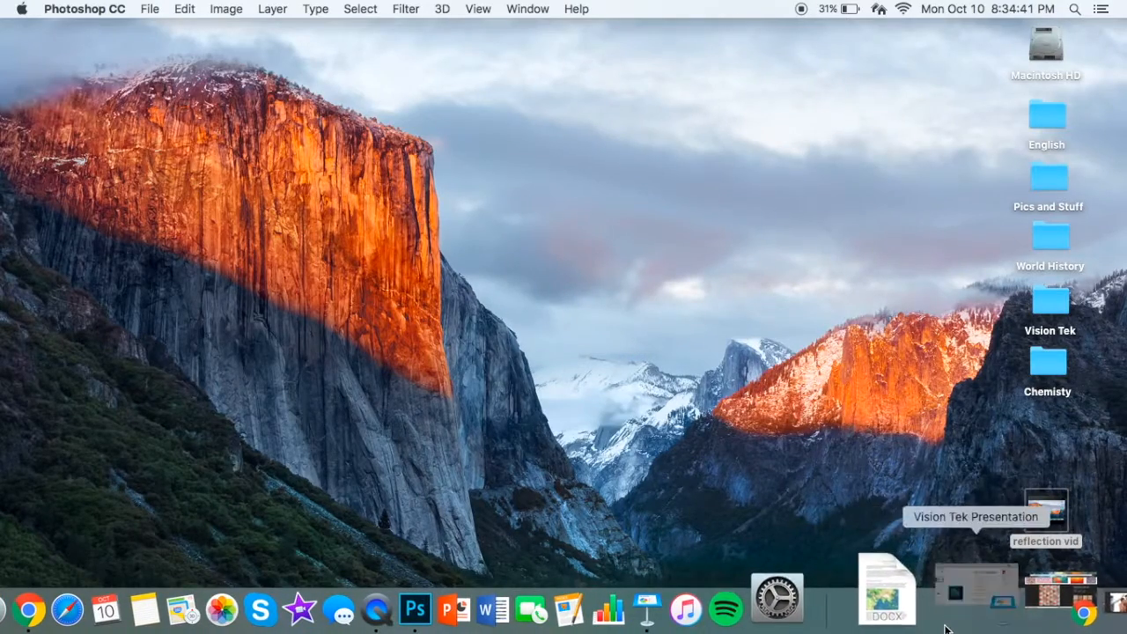
left_click(920, 594)
left_click(276, 51)
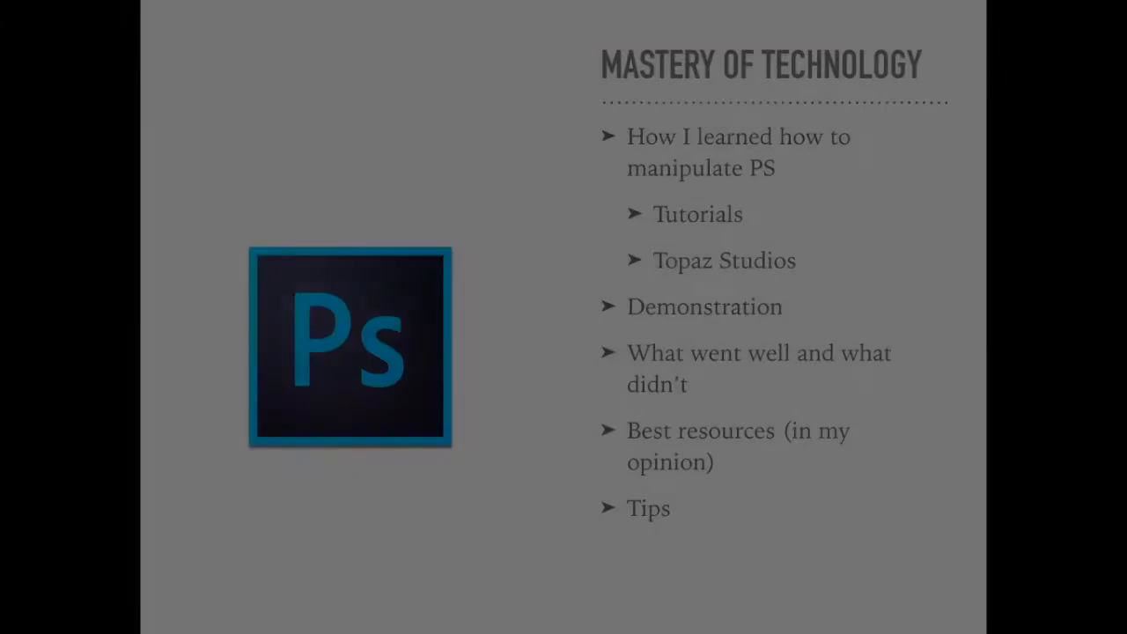